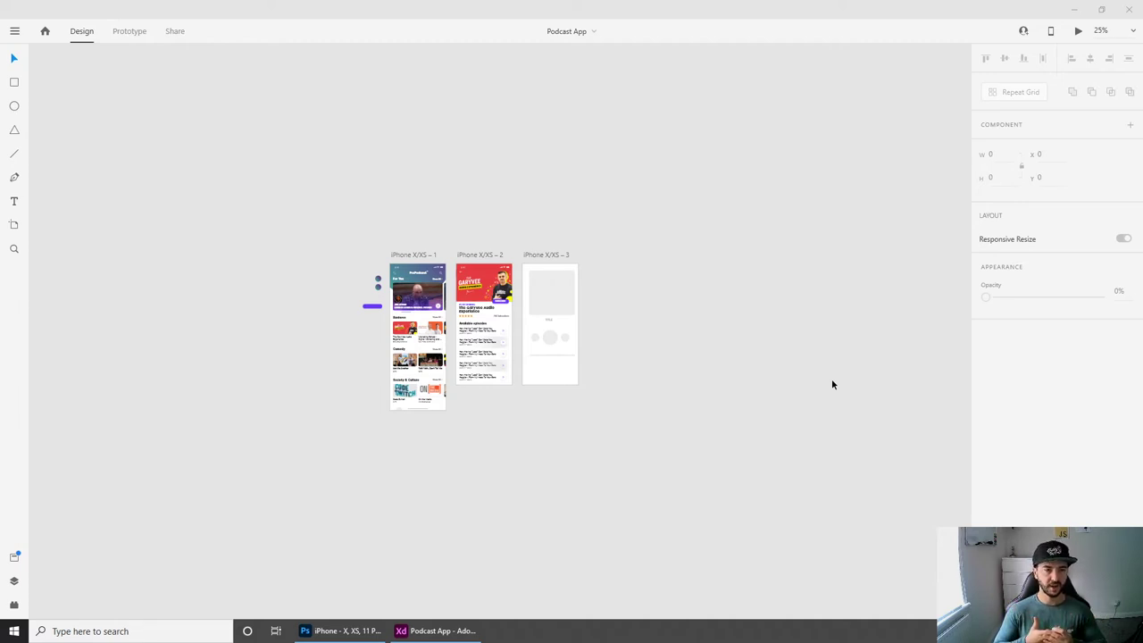
Glance at the artboard presets, go back to the Select tool, and bring Photoshop forward
{"action": "left_click", "coordinate": [13, 225]}
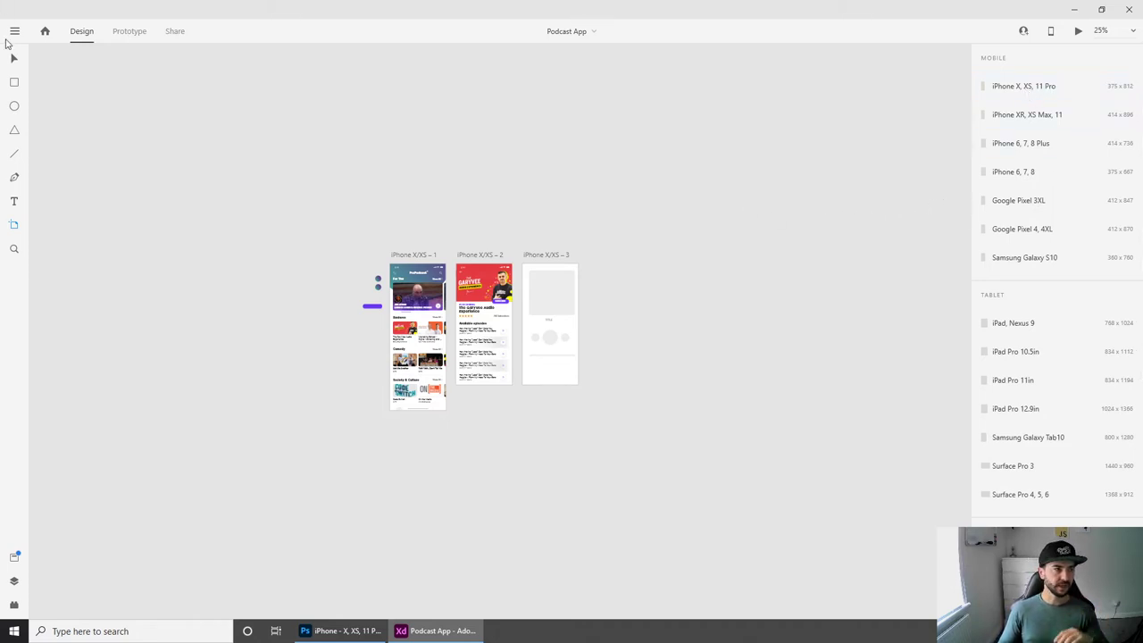
{"action": "left_click", "coordinate": [11, 55]}
{"action": "left_click", "coordinate": [358, 629]}
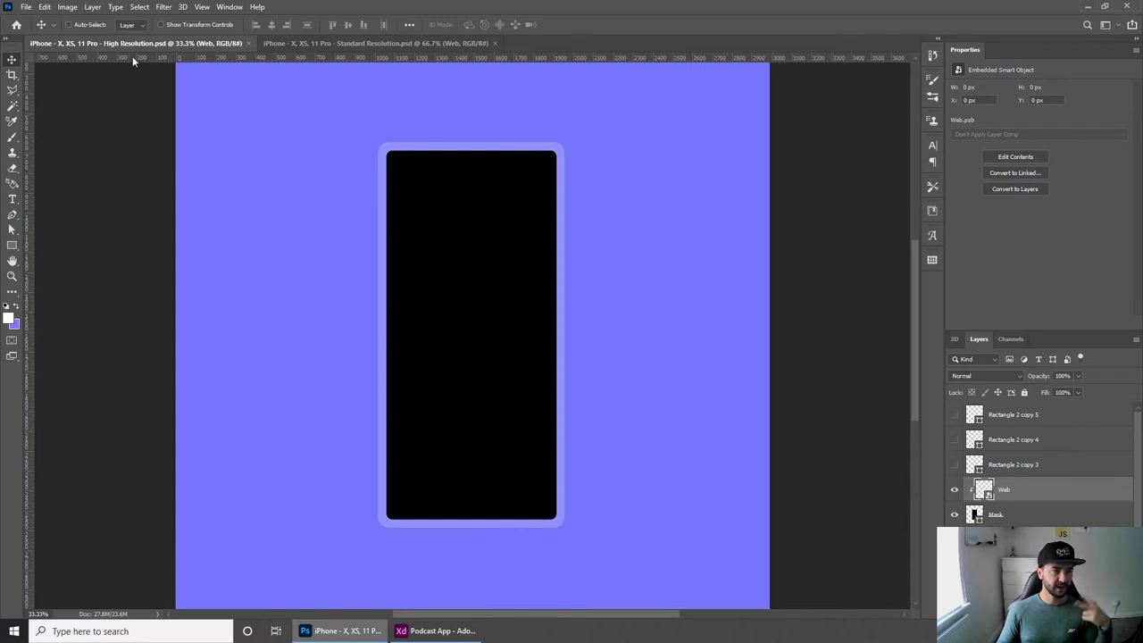
Switch to the Standard Resolution.psd iPhone mockup document
{"action": "left_click", "coordinate": [321, 43]}
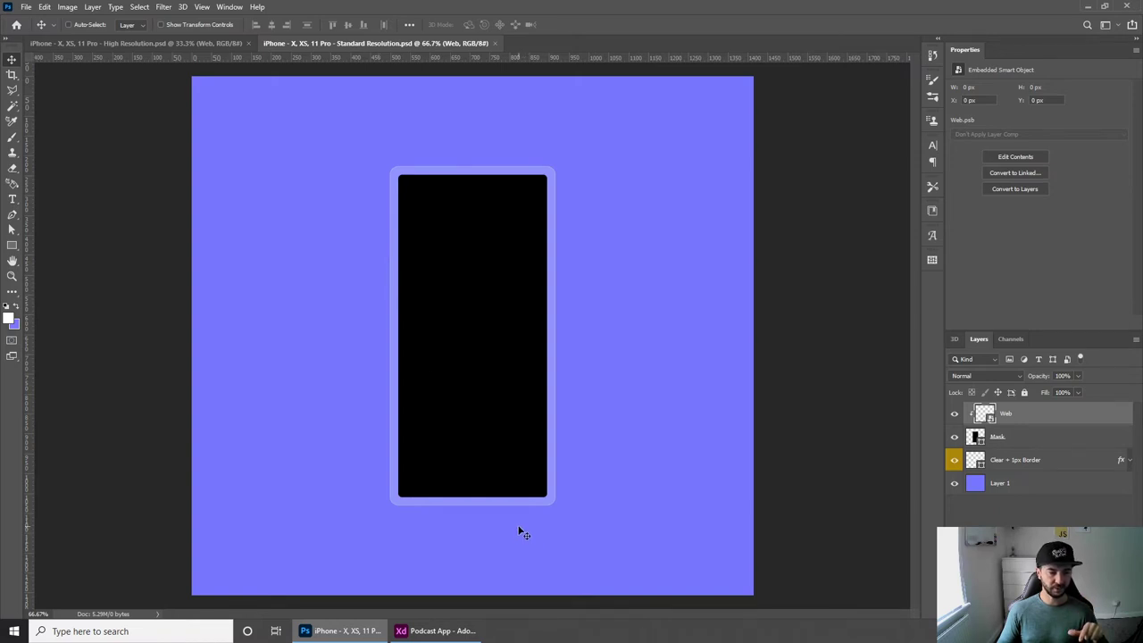
Return to the Podcast App file and zoom in to 150% on the ProPodcast screens
{"action": "mouse_move", "coordinate": [458, 634]}
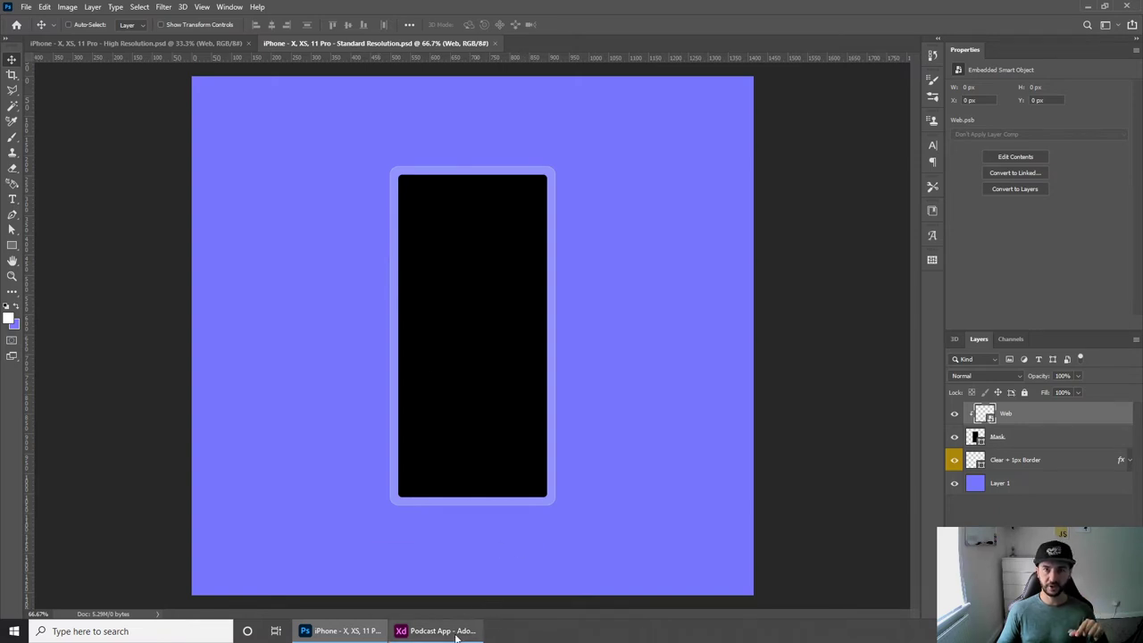
{"action": "left_click", "coordinate": [456, 633]}
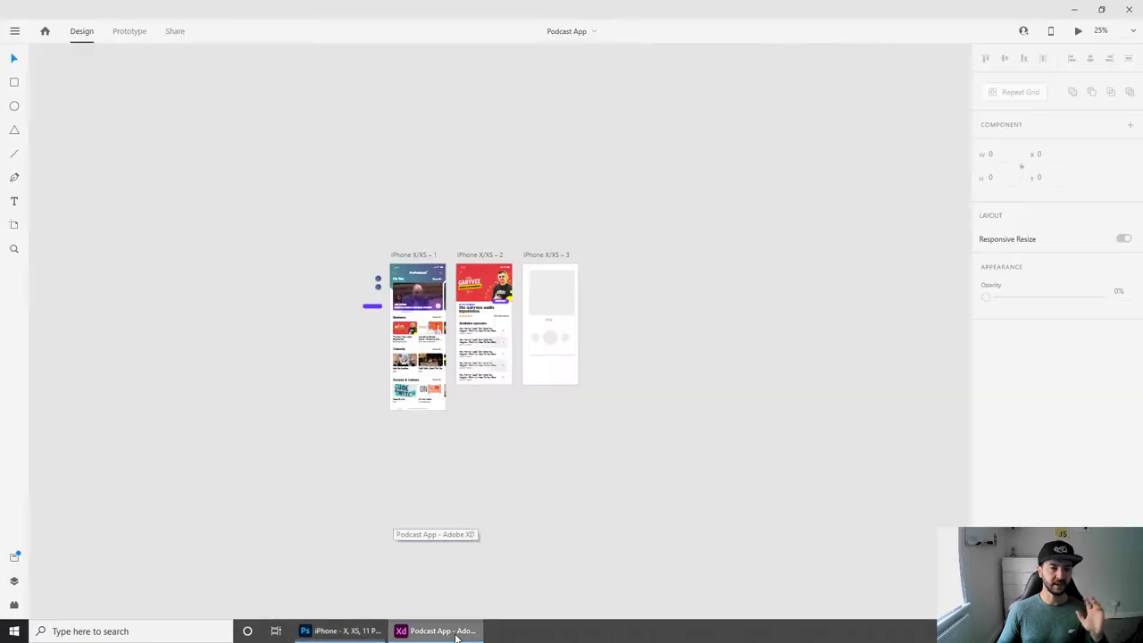
{"action": "scroll", "coordinate": [525, 493], "scroll_direction": "up", "scroll_amount": 5}
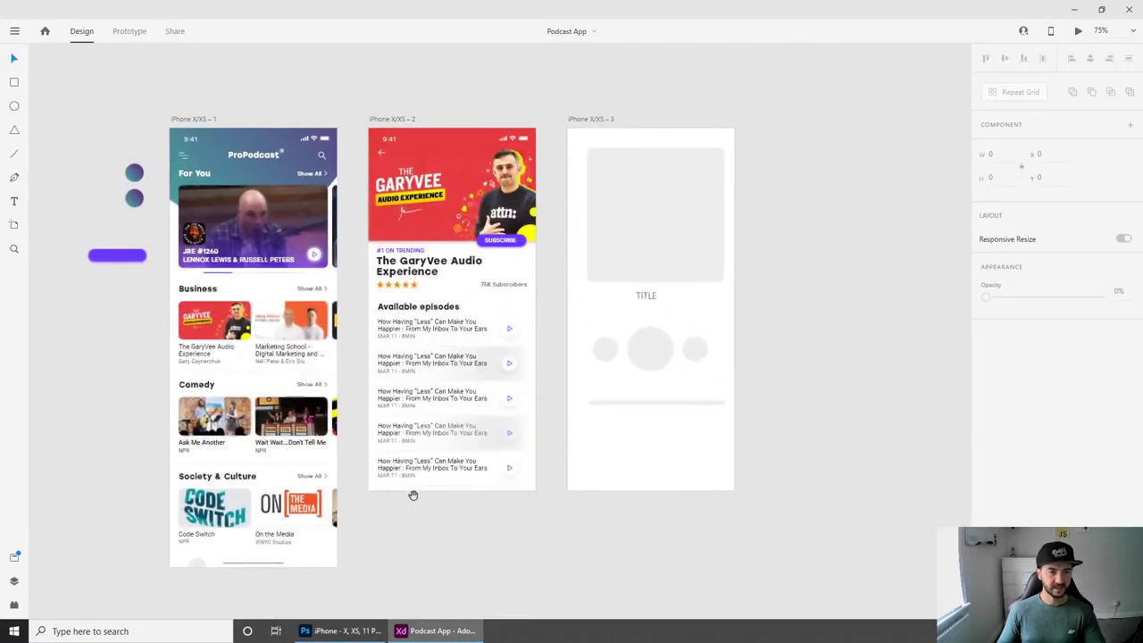
{"action": "scroll", "coordinate": [673, 485], "scroll_direction": "up", "scroll_amount": 5}
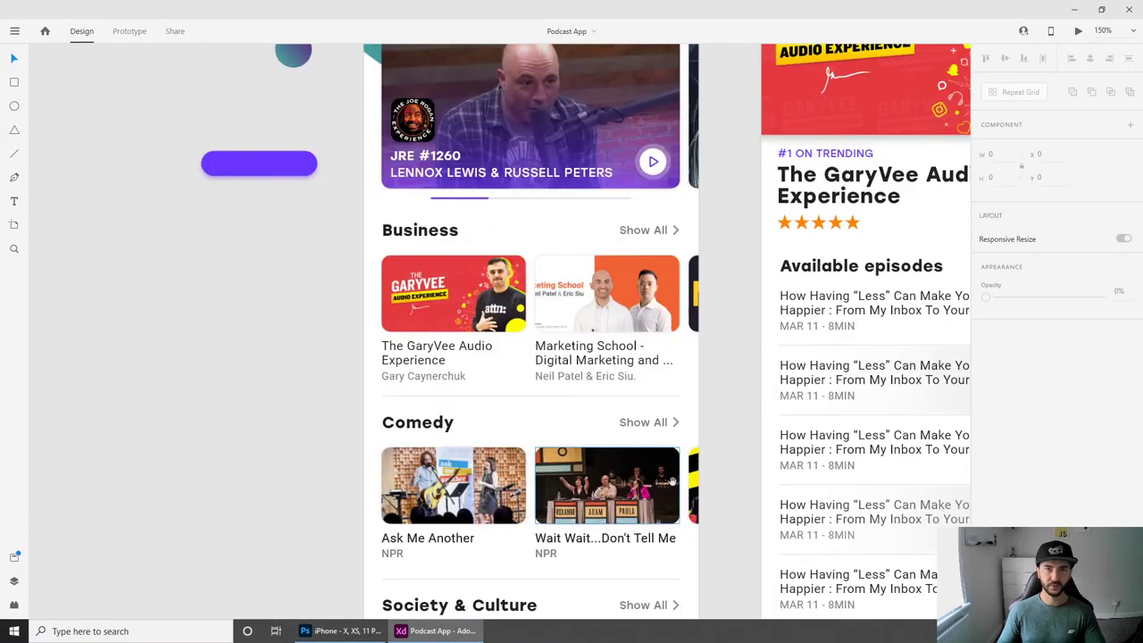
{"action": "scroll", "coordinate": [629, 430], "scroll_direction": "up", "scroll_amount": 1}
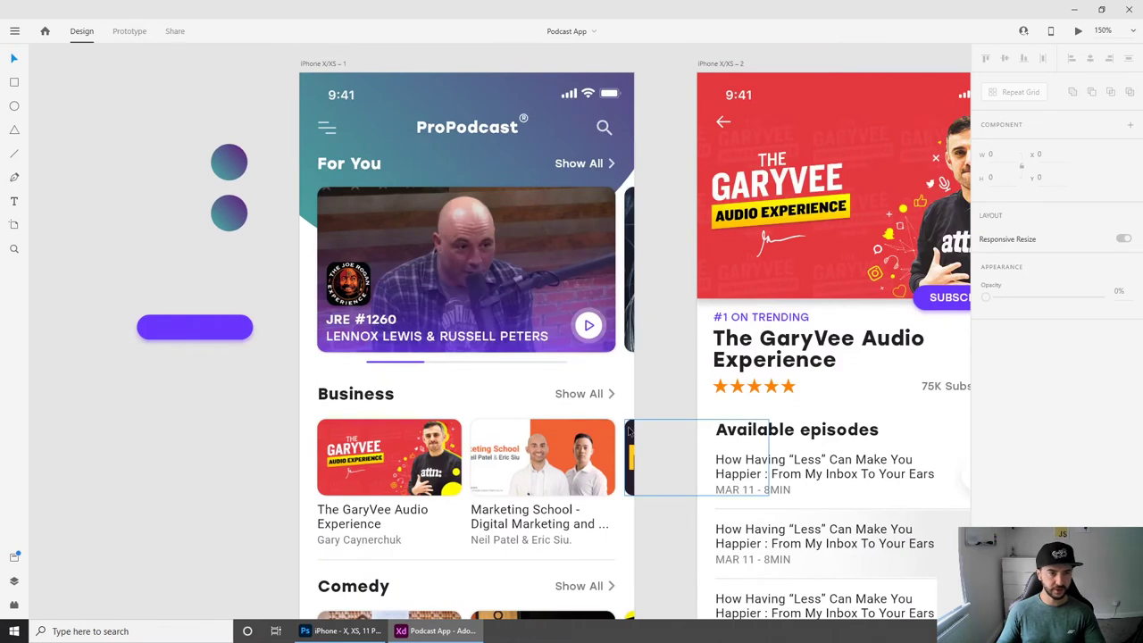
Start an Export > All Artboards and keep JPG at 100% quality as the format
{"action": "left_click", "coordinate": [13, 34]}
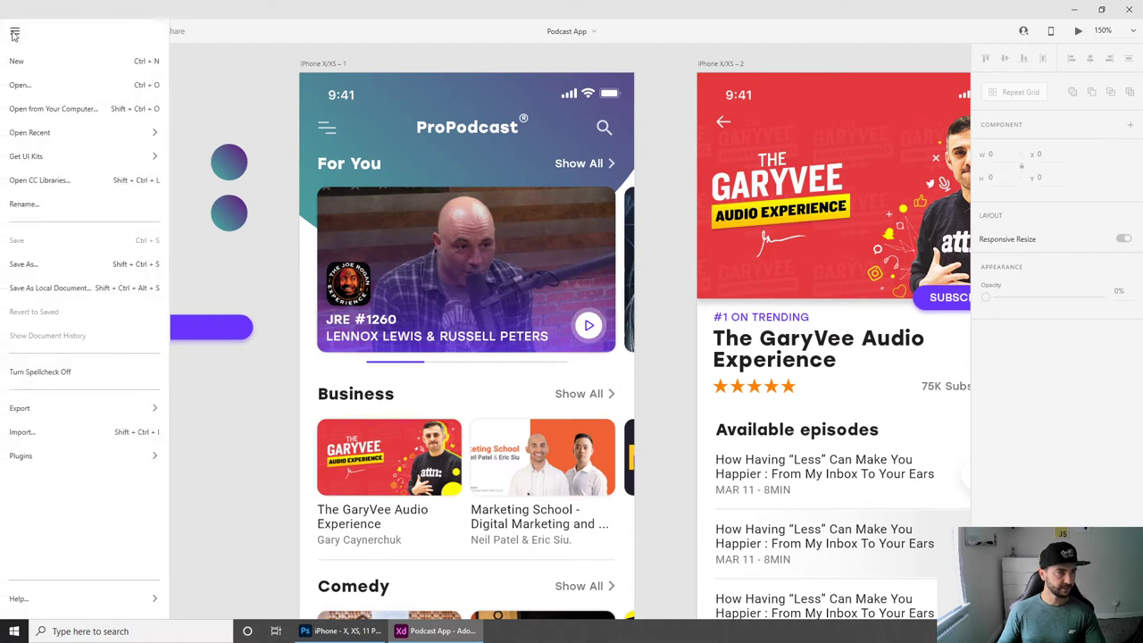
{"action": "mouse_move", "coordinate": [84, 406]}
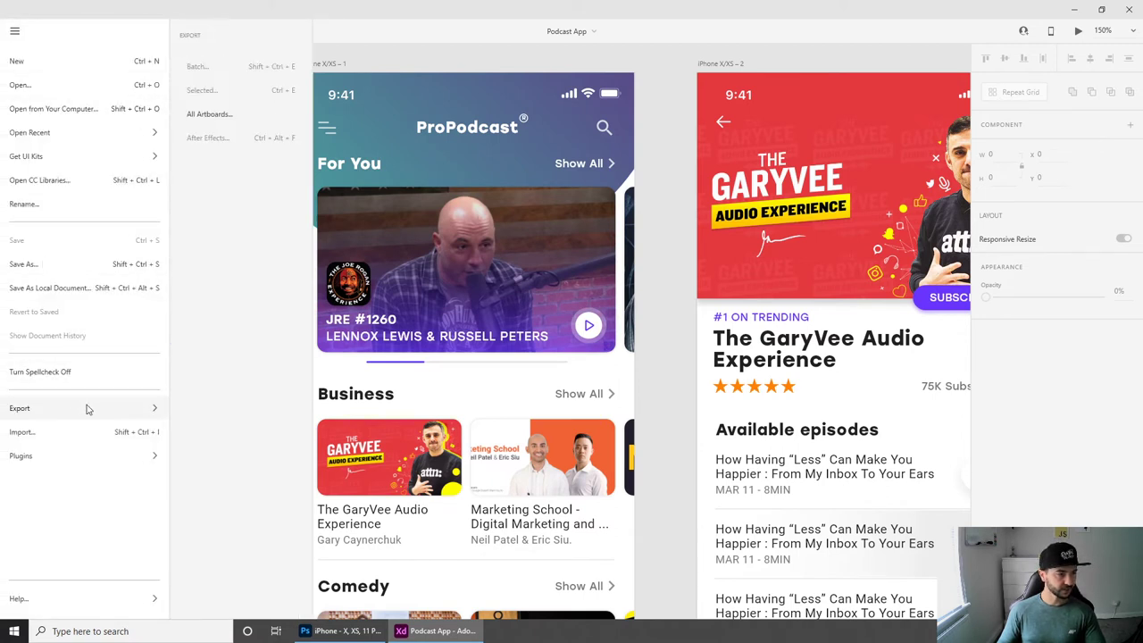
{"action": "left_click", "coordinate": [247, 119]}
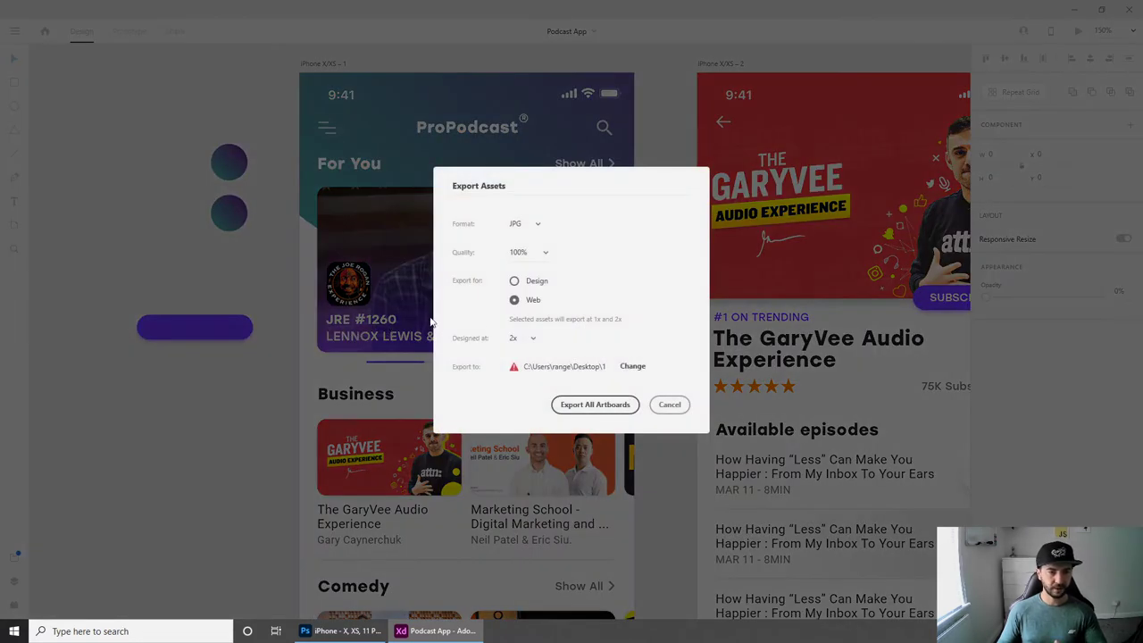
{"action": "left_click", "coordinate": [518, 226]}
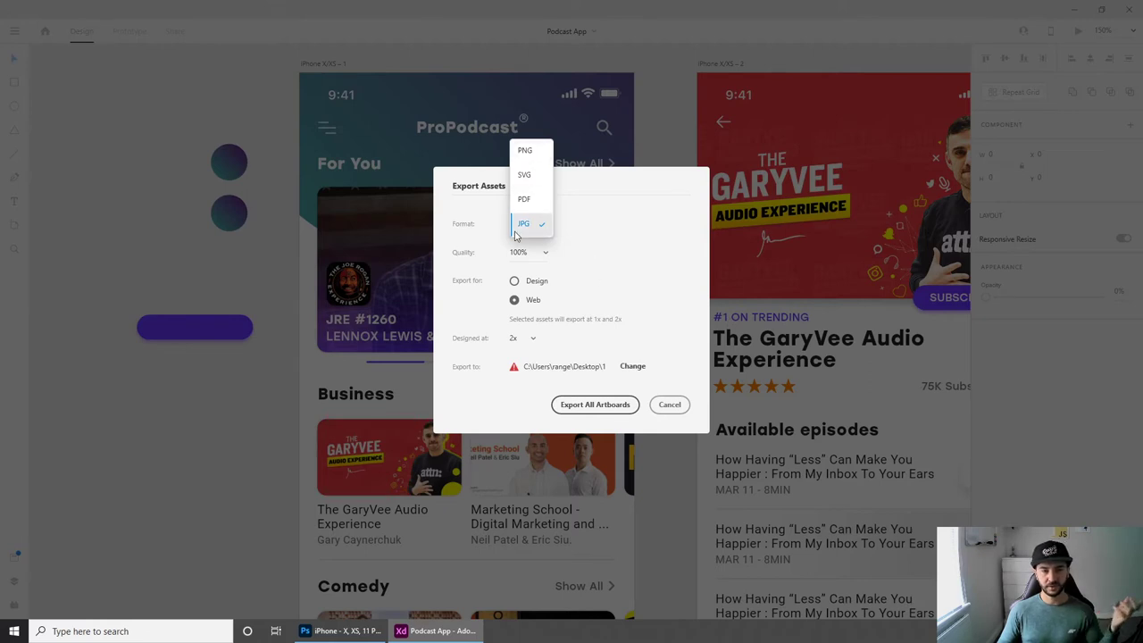
{"action": "left_click", "coordinate": [589, 229]}
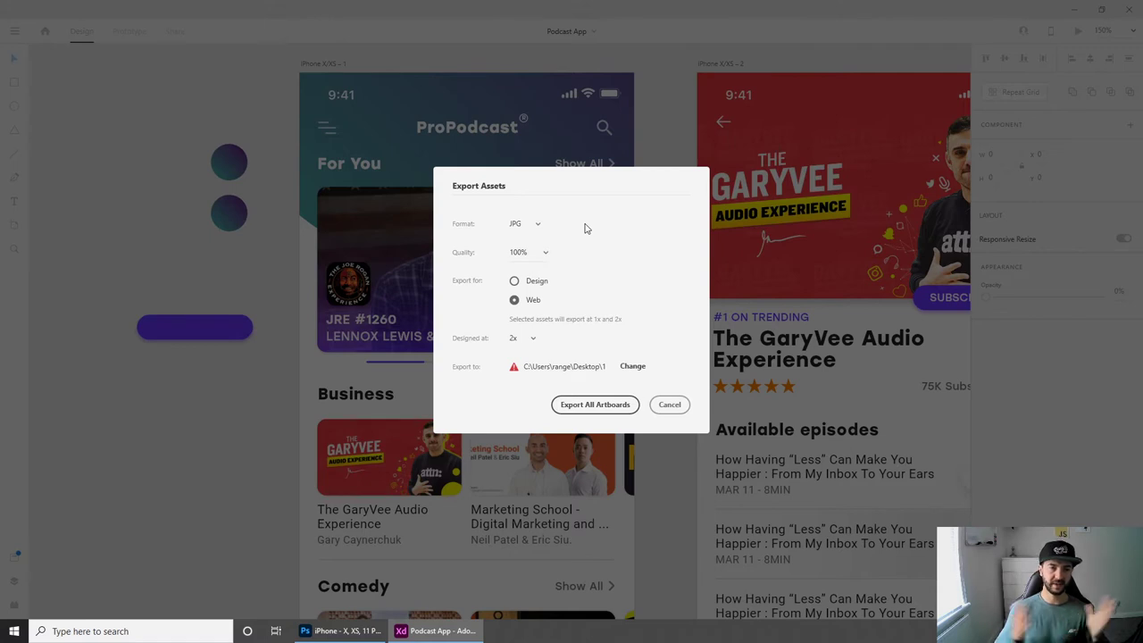
{"action": "left_click", "coordinate": [523, 225]}
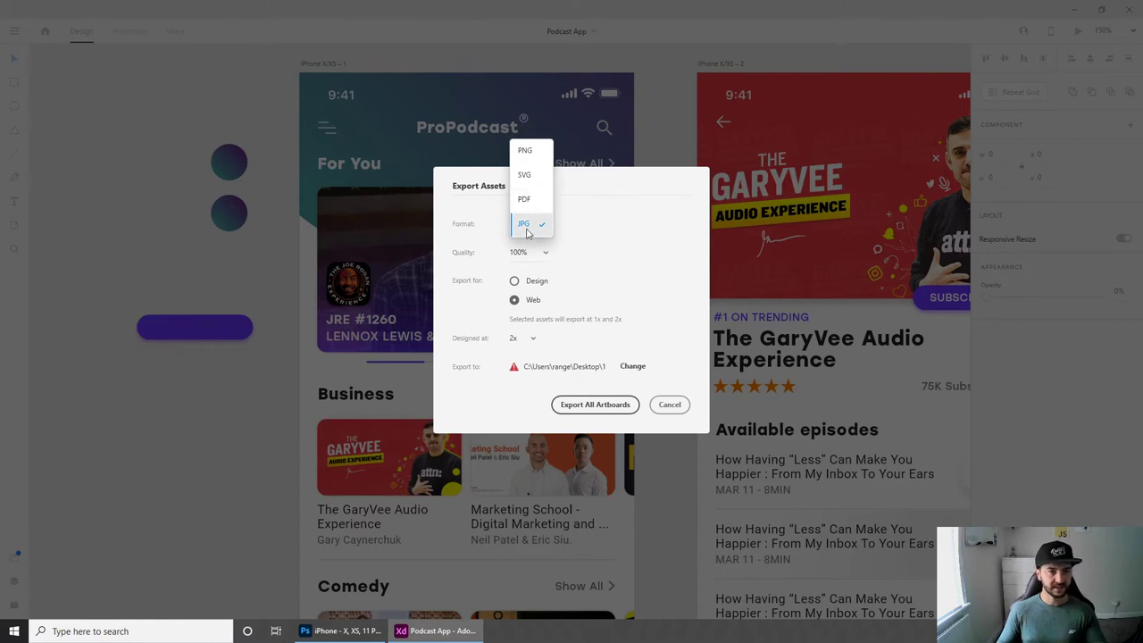
{"action": "left_click", "coordinate": [526, 224]}
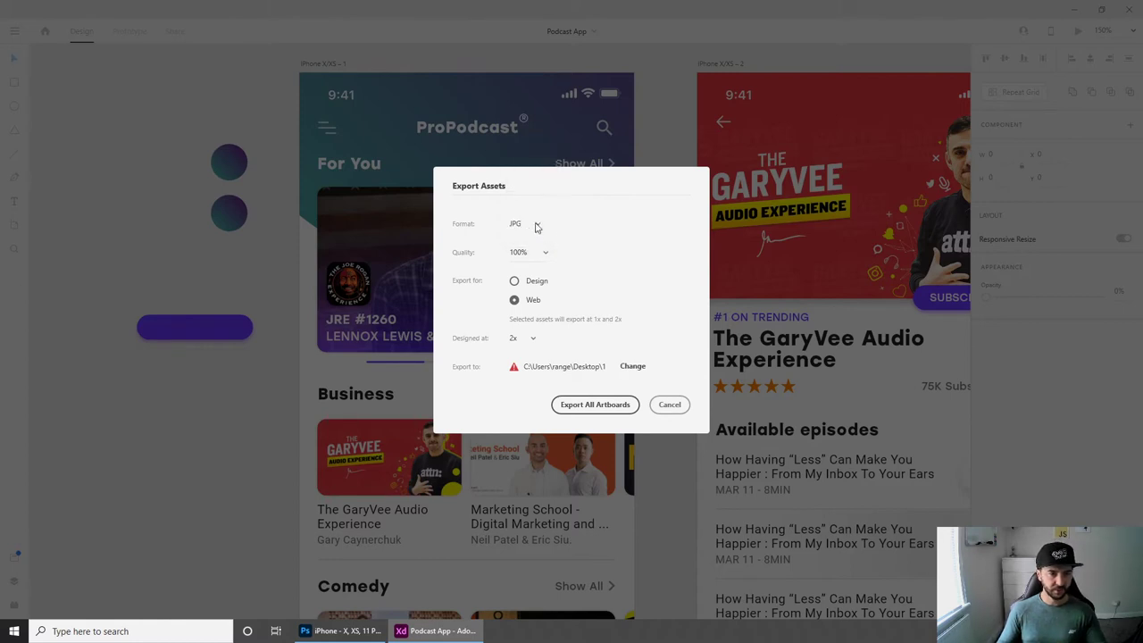
Set the export target to Web with artboards designed at 2x
{"action": "left_click", "coordinate": [514, 282]}
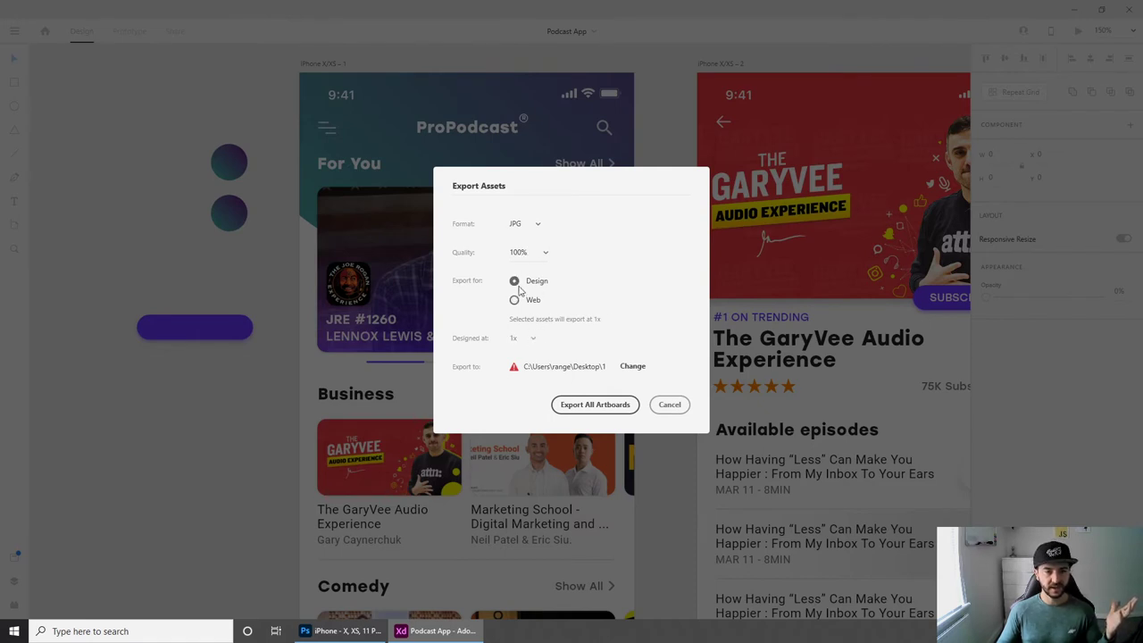
{"action": "left_click", "coordinate": [515, 300]}
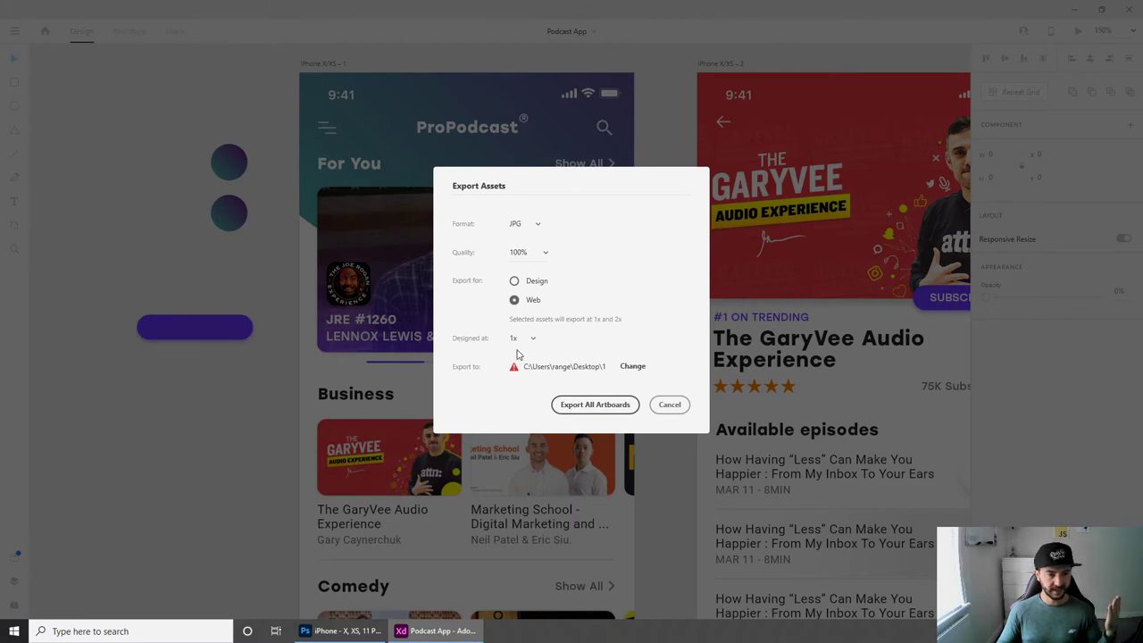
{"action": "left_click", "coordinate": [531, 342]}
{"action": "left_click", "coordinate": [522, 362]}
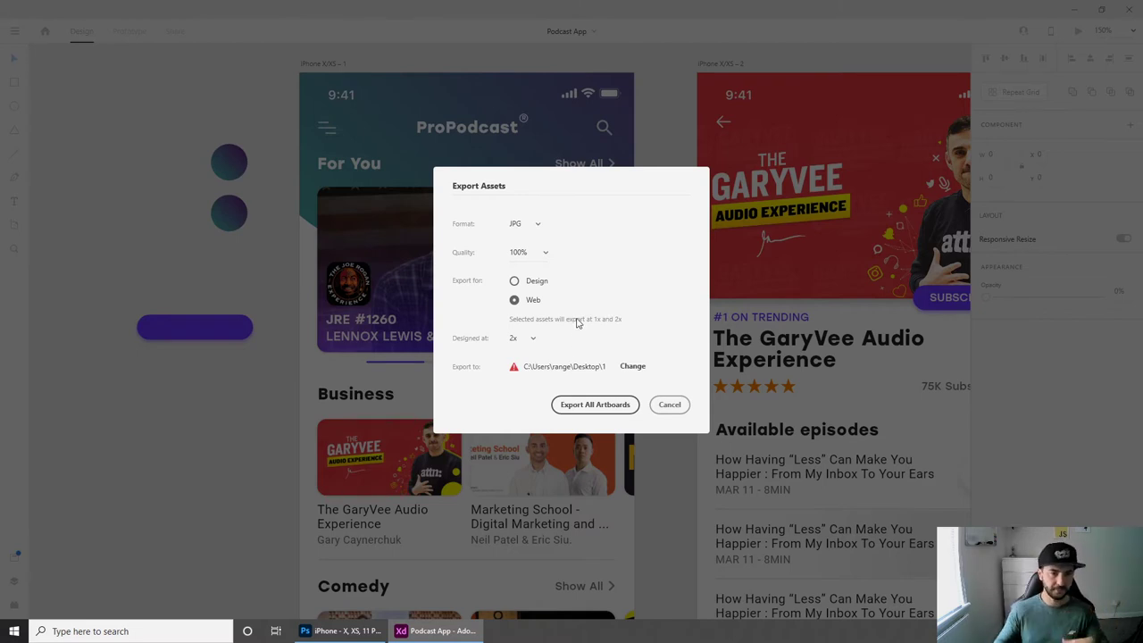
Change the export destination to the Export folder on the Desktop
{"action": "left_click", "coordinate": [536, 365]}
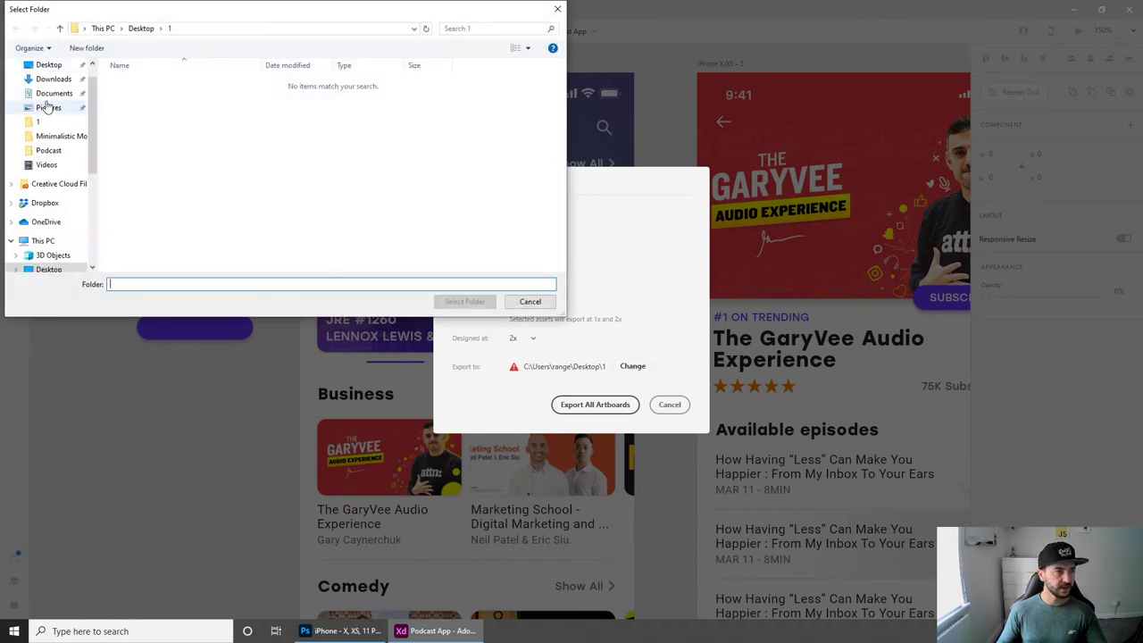
{"action": "left_click", "coordinate": [201, 67]}
{"action": "left_click", "coordinate": [457, 67]}
{"action": "double_click", "coordinate": [457, 65]}
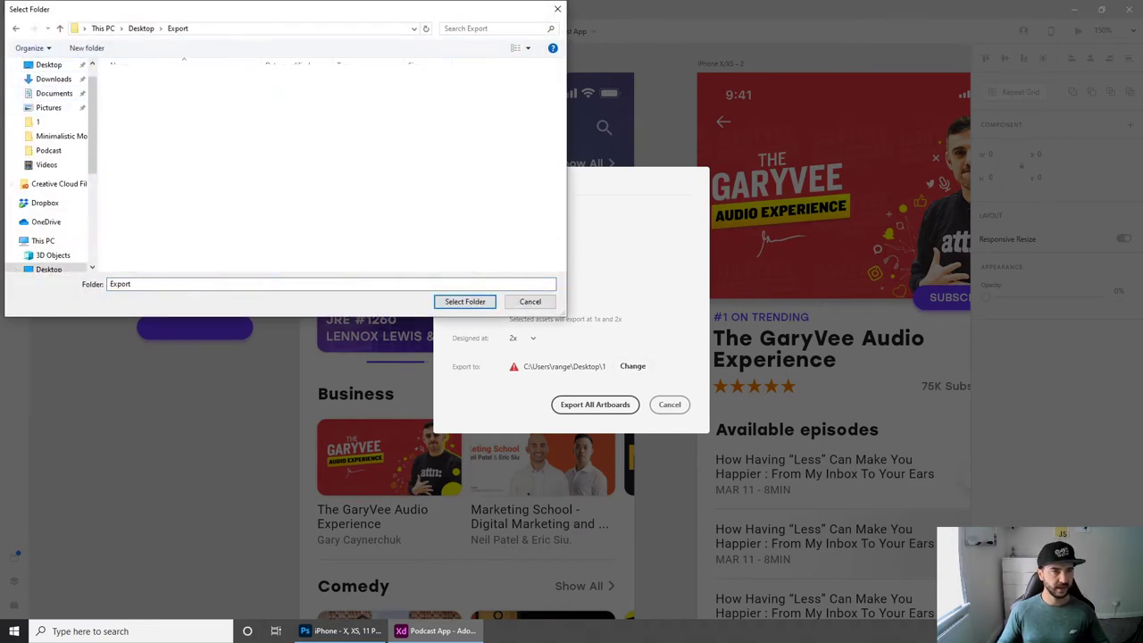
{"action": "left_click", "coordinate": [464, 302]}
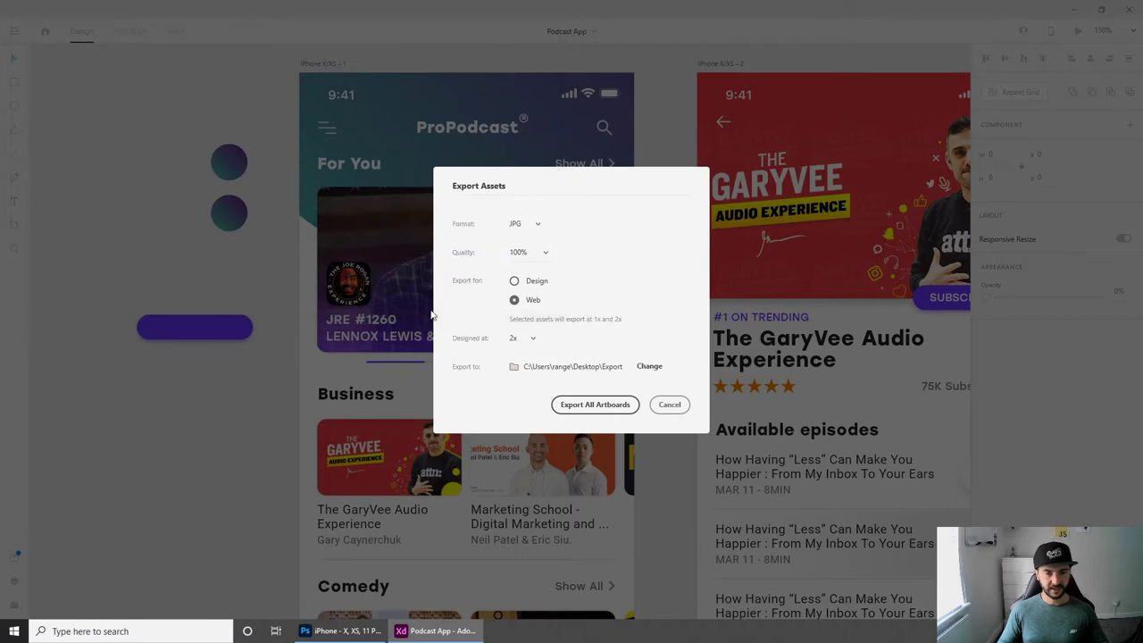
Export all artboards and view the Export folder as extra large thumbnails
{"action": "left_click", "coordinate": [610, 405]}
{"action": "left_click", "coordinate": [1078, 9]}
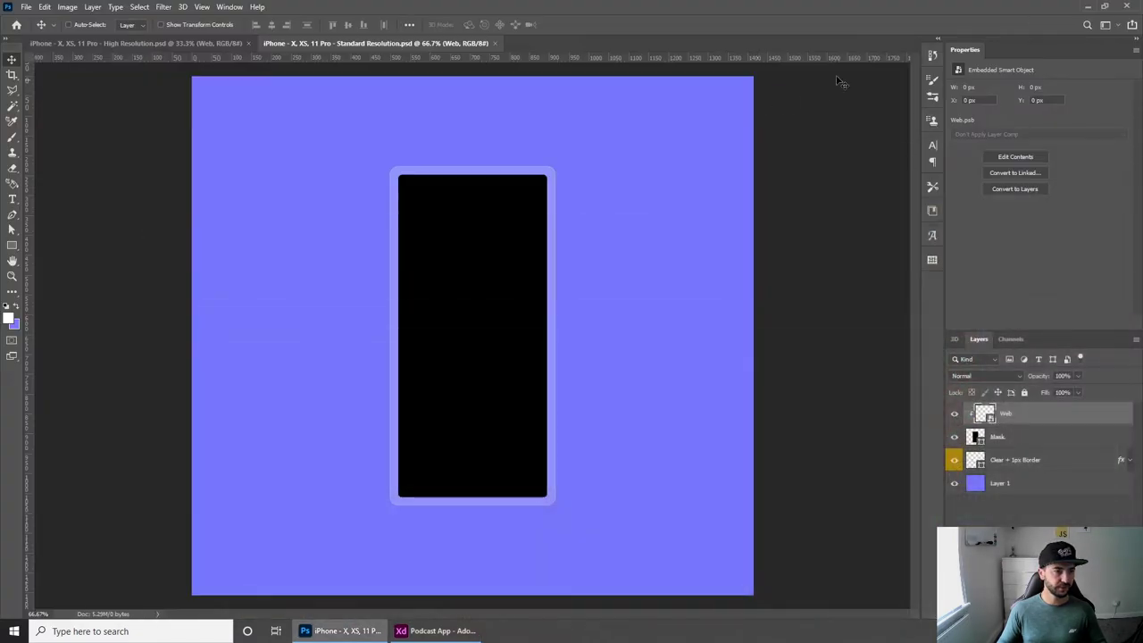
{"action": "right_click", "coordinate": [519, 220]}
{"action": "mouse_move", "coordinate": [573, 231]}
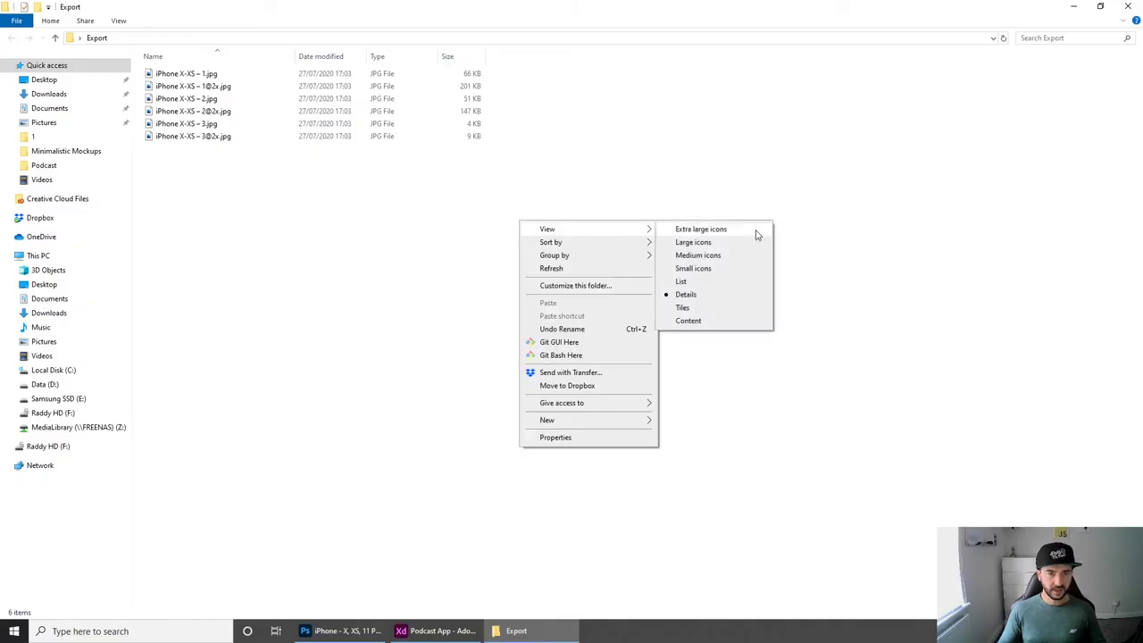
{"action": "left_click", "coordinate": [756, 230]}
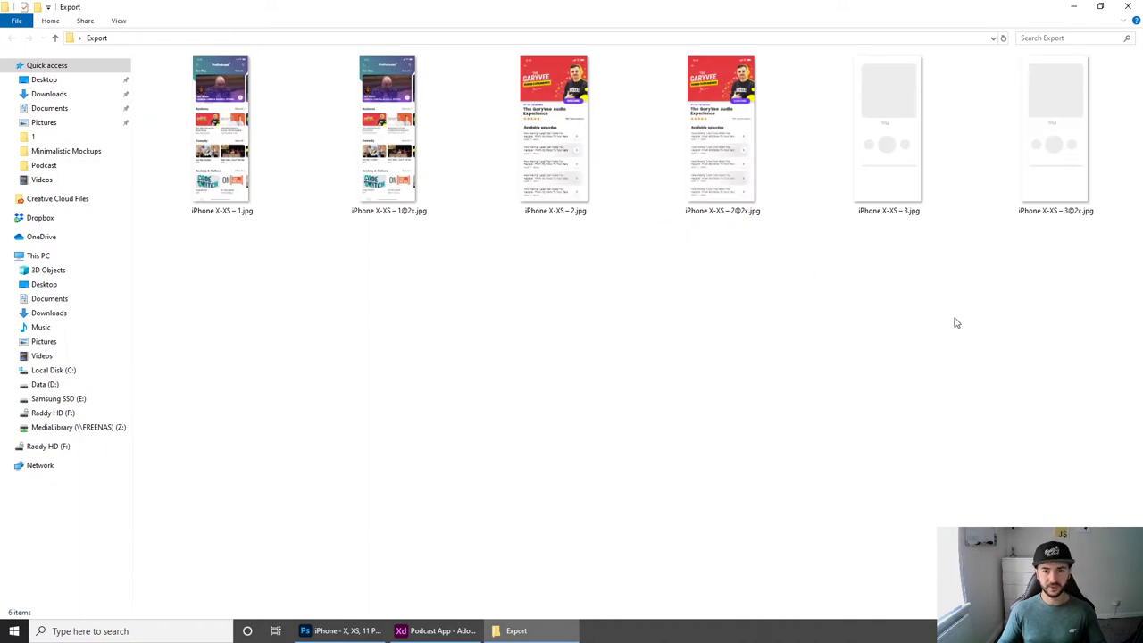
Permanently delete the four exported images of the second and third artboards
{"action": "left_click_drag", "start_coordinate": [1083, 348], "coordinate": [540, 106]}
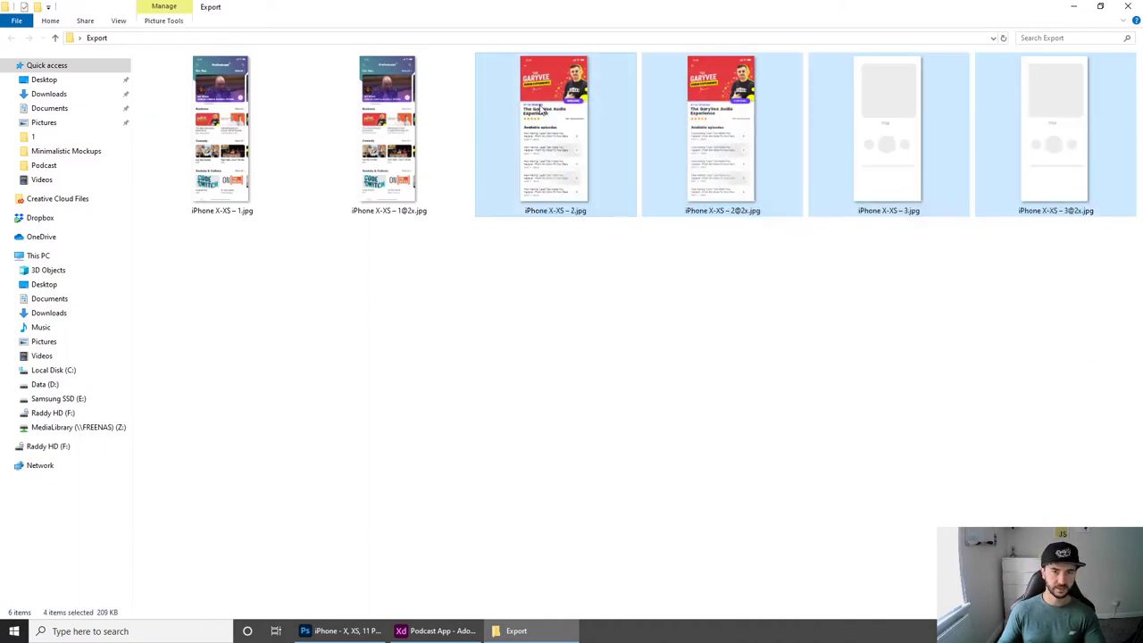
{"action": "key", "text": "shift+Delete"}
{"action": "key", "text": "Return"}
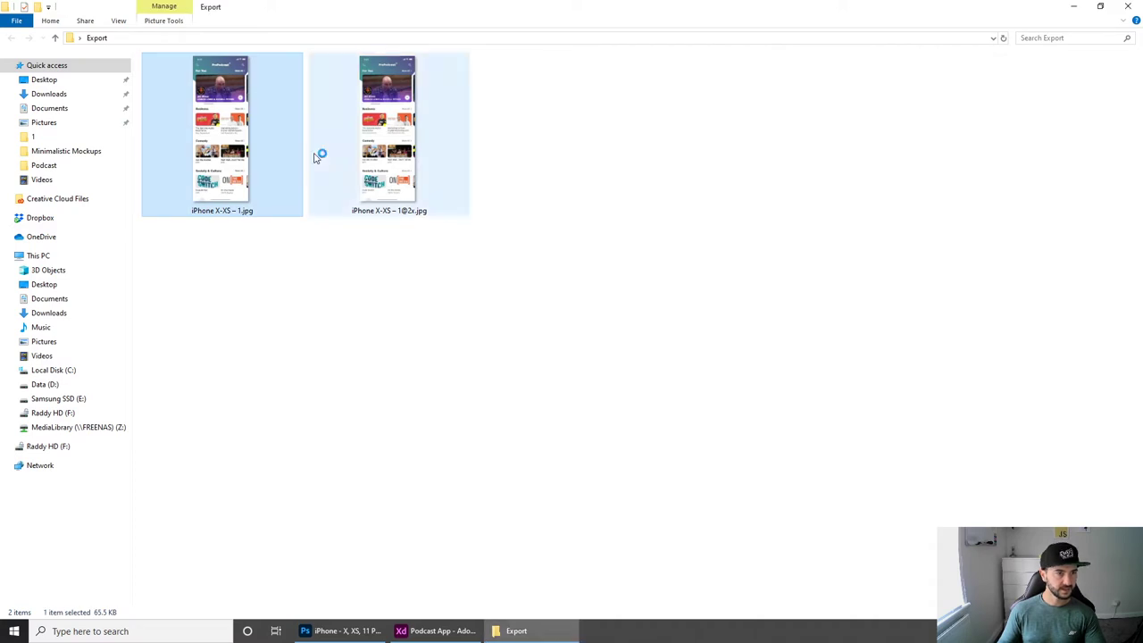
Preview the 1x and 1@2x JPG exports to compare their quality
{"action": "key", "text": "Return"}
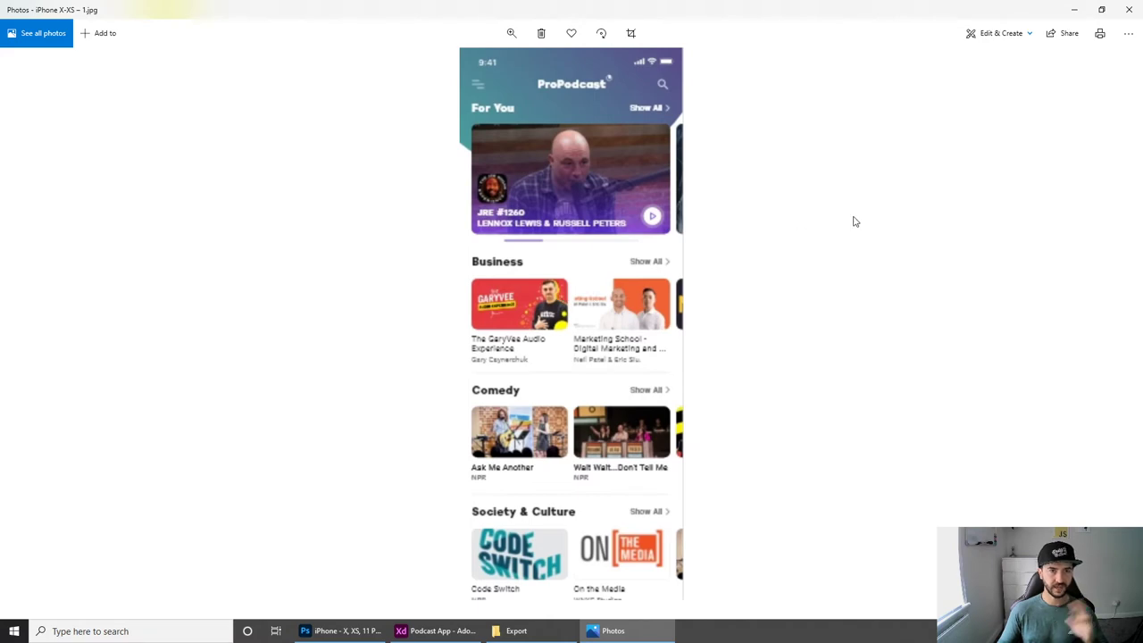
{"action": "left_click", "coordinate": [1127, 7]}
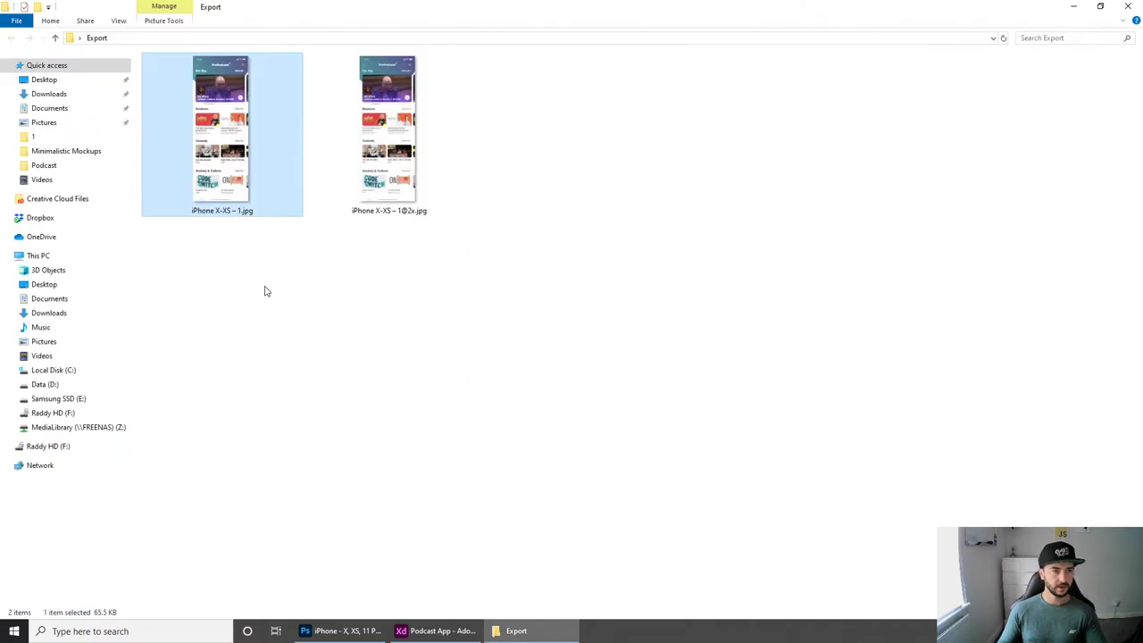
{"action": "double_click", "coordinate": [166, 117]}
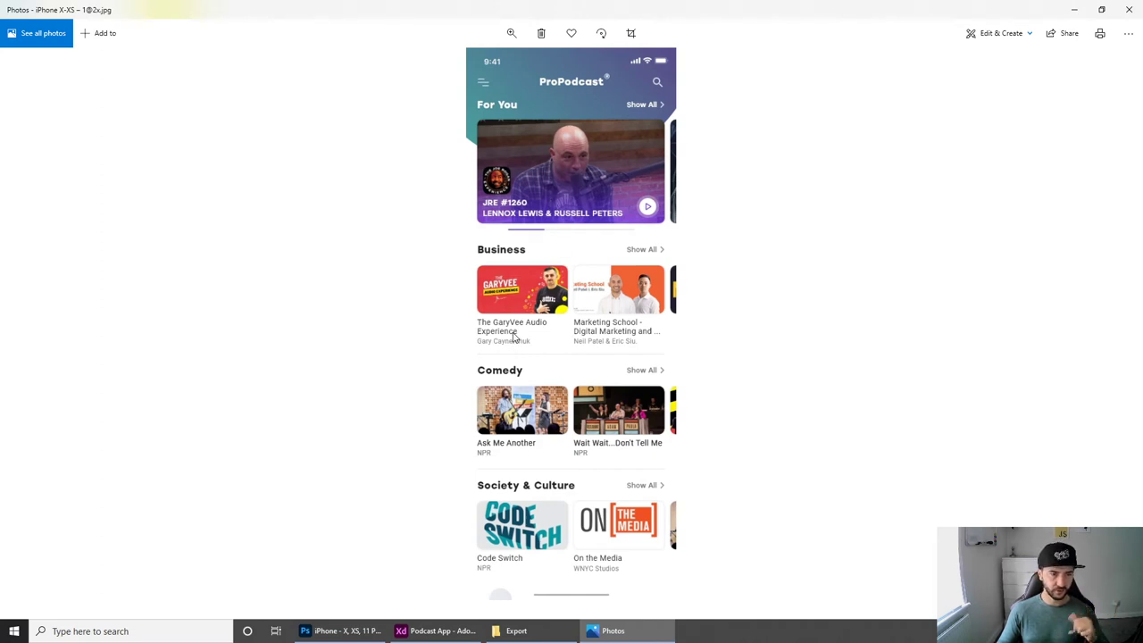
{"action": "scroll", "coordinate": [544, 236], "scroll_direction": "up", "scroll_amount": 3}
{"action": "left_click_drag", "start_coordinate": [528, 442], "coordinate": [539, 359]}
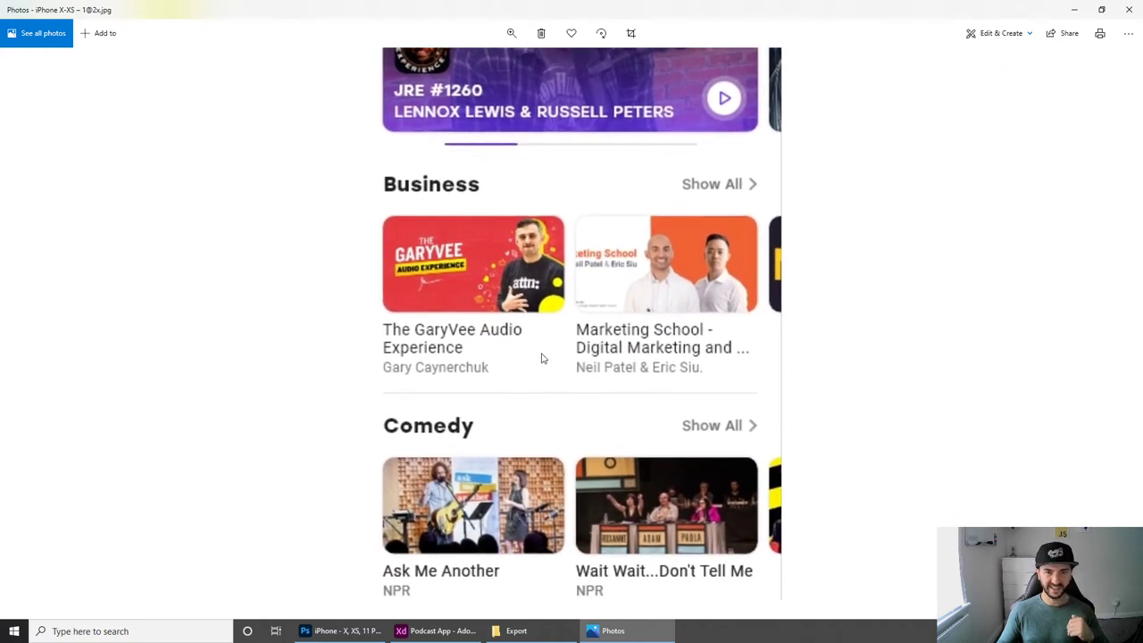
{"action": "key", "text": "alt+F4"}
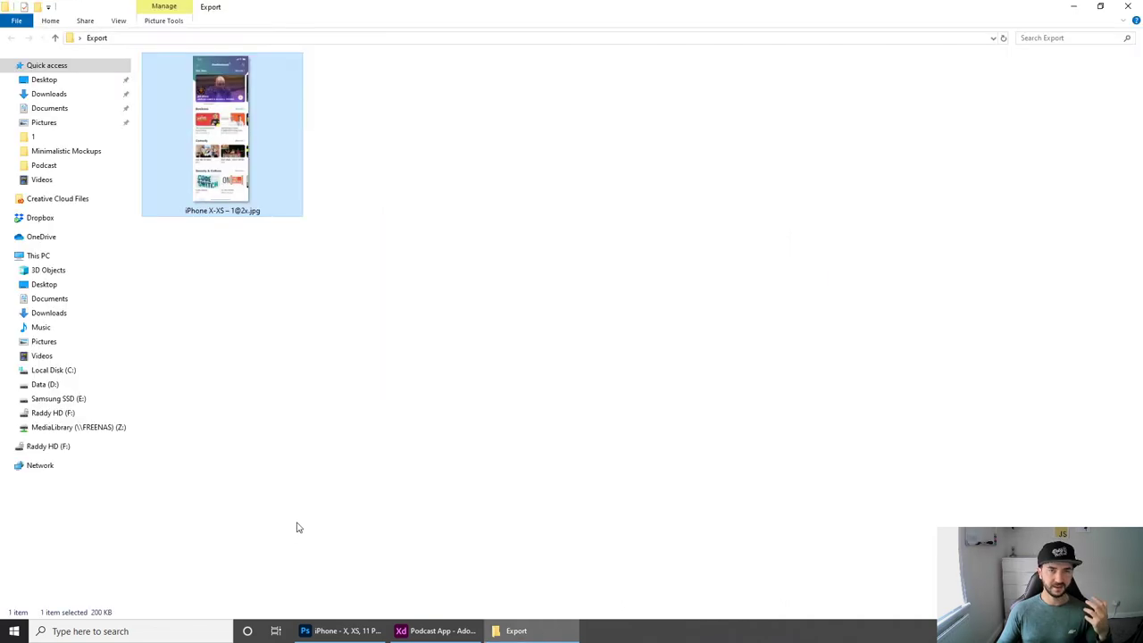
{"action": "left_click", "coordinate": [339, 631]}
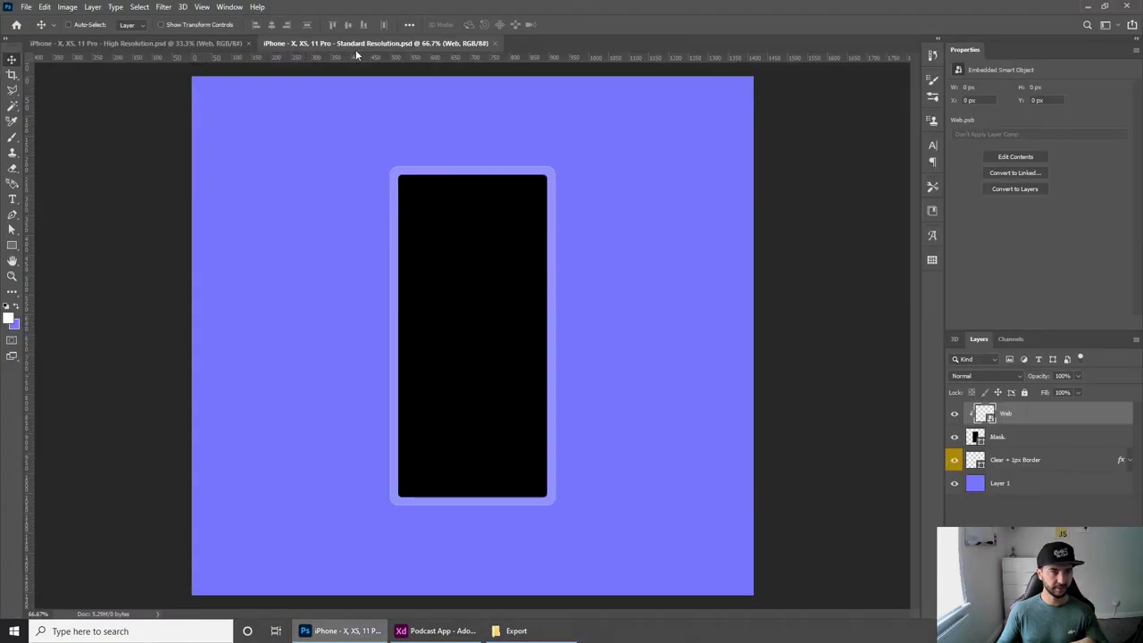
Open the Web smart object and place the iPhone X-XS – 1@2x screenshot into it
{"action": "double_click", "coordinate": [986, 416]}
{"action": "left_click_drag", "start_coordinate": [521, 7], "coordinate": [591, 184]}
{"action": "left_click_drag", "start_coordinate": [220, 114], "coordinate": [559, 407]}
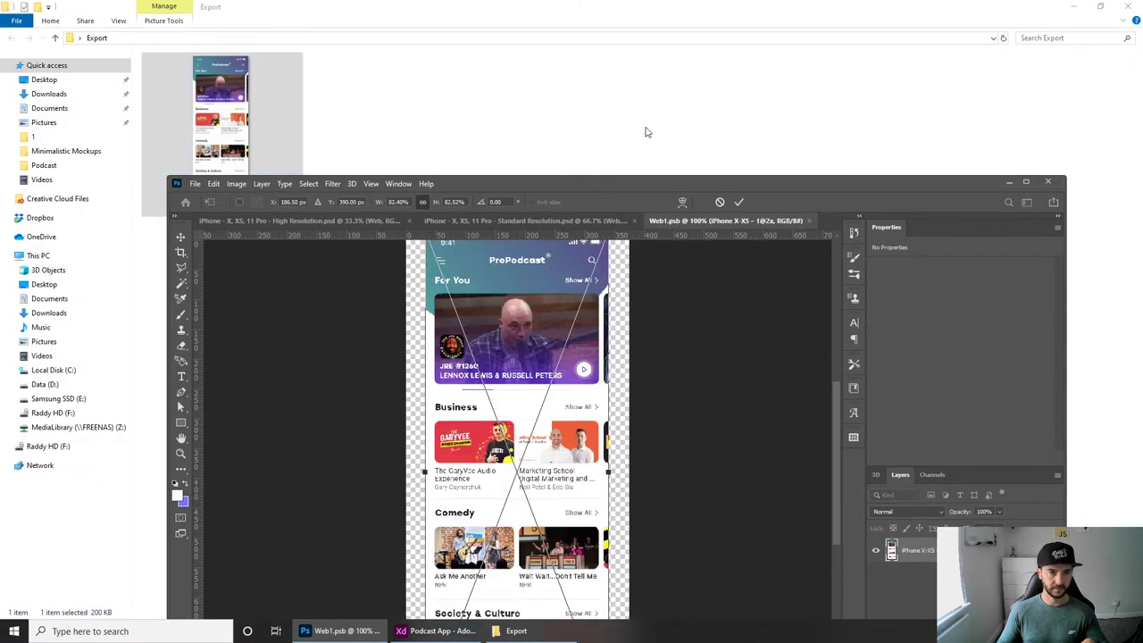
{"action": "double_click", "coordinate": [610, 178]}
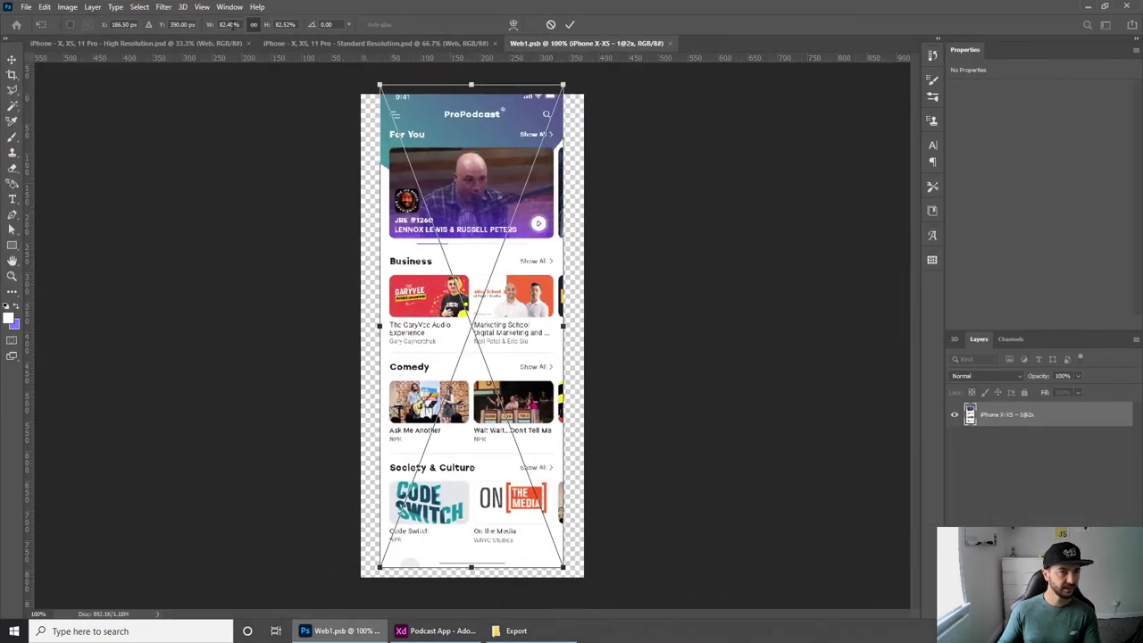
Scale the screenshot to 100%, align it to X/Y 0, and save the smart object
{"action": "left_click", "coordinate": [229, 24]}
{"action": "type", "text": "100"}
{"action": "key", "text": "Return"}
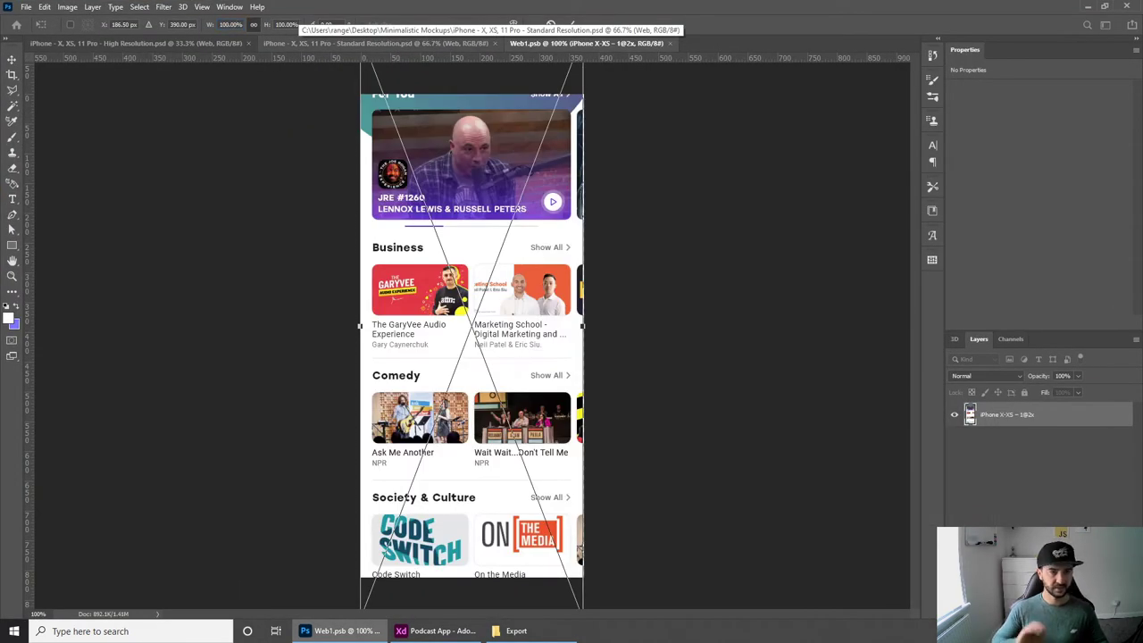
{"action": "key", "text": "Return"}
{"action": "key", "text": "shift+Down"}
{"action": "key", "text": "shift+Down"}
{"action": "key", "text": "shift+Down"}
{"action": "key", "text": "shift+Down"}
{"action": "key", "text": "shift+Down"}
{"action": "key", "text": "shift+Down"}
{"action": "key", "text": "shift+Down"}
{"action": "key", "text": "shift+Down"}
{"action": "key", "text": "shift+Down"}
{"action": "key", "text": "shift+Down"}
{"action": "key", "text": "shift+Down"}
{"action": "key", "text": "shift+Down"}
{"action": "key", "text": "shift+Down"}
{"action": "key", "text": "shift+Down"}
{"action": "key", "text": "shift+Down"}
{"action": "key", "text": "shift+Down"}
{"action": "key", "text": "shift+Down"}
{"action": "key", "text": "shift+Down"}
{"action": "key", "text": "shift+Up"}
{"action": "key", "text": "shift+Up"}
{"action": "key", "text": "shift+Up"}
{"action": "key", "text": "shift+Up"}
{"action": "key", "text": "shift+Up"}
{"action": "key", "text": "shift+Up"}
{"action": "key", "text": "shift+Up"}
{"action": "key", "text": "shift+Up"}
{"action": "key", "text": "shift+Up"}
{"action": "key", "text": "Down"}
{"action": "key", "text": "Down"}
{"action": "key", "text": "Right"}
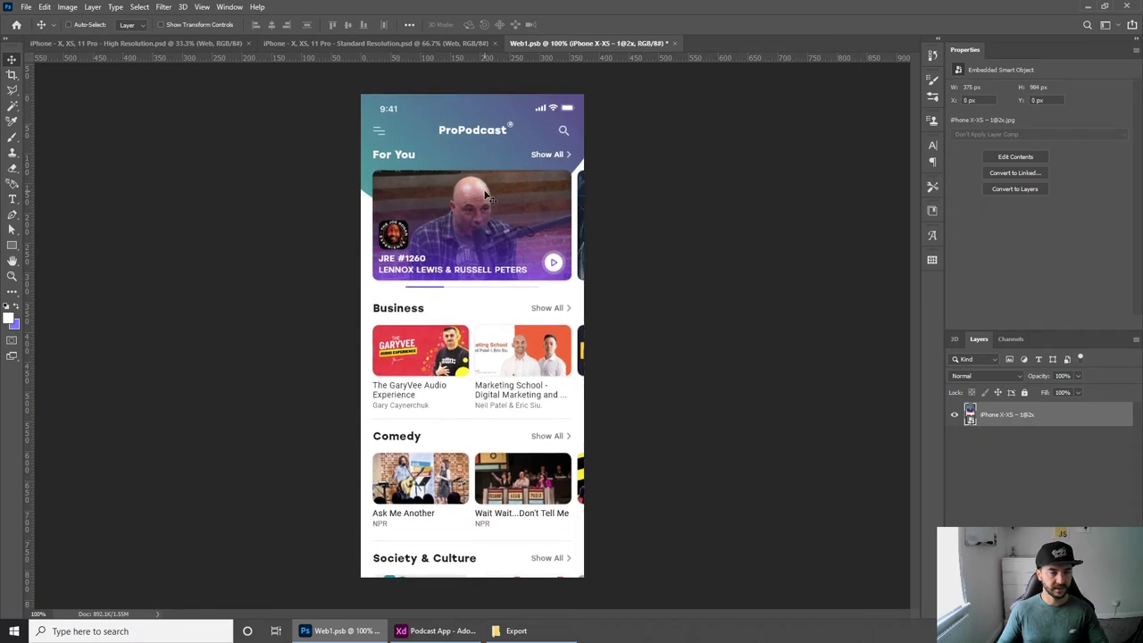
{"action": "key", "text": "ctrl+s"}
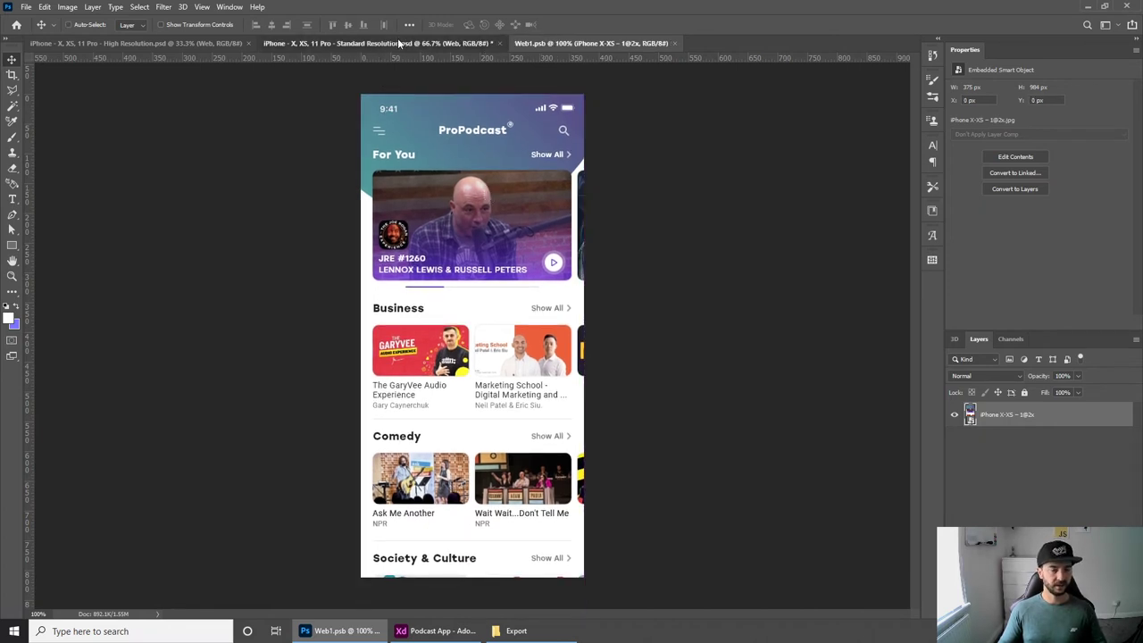
Inspect the Standard Resolution mockup at 100% and 200% to check the podcast screen's sharpness
{"action": "left_click", "coordinate": [395, 43]}
{"action": "key", "text": "ctrl+1"}
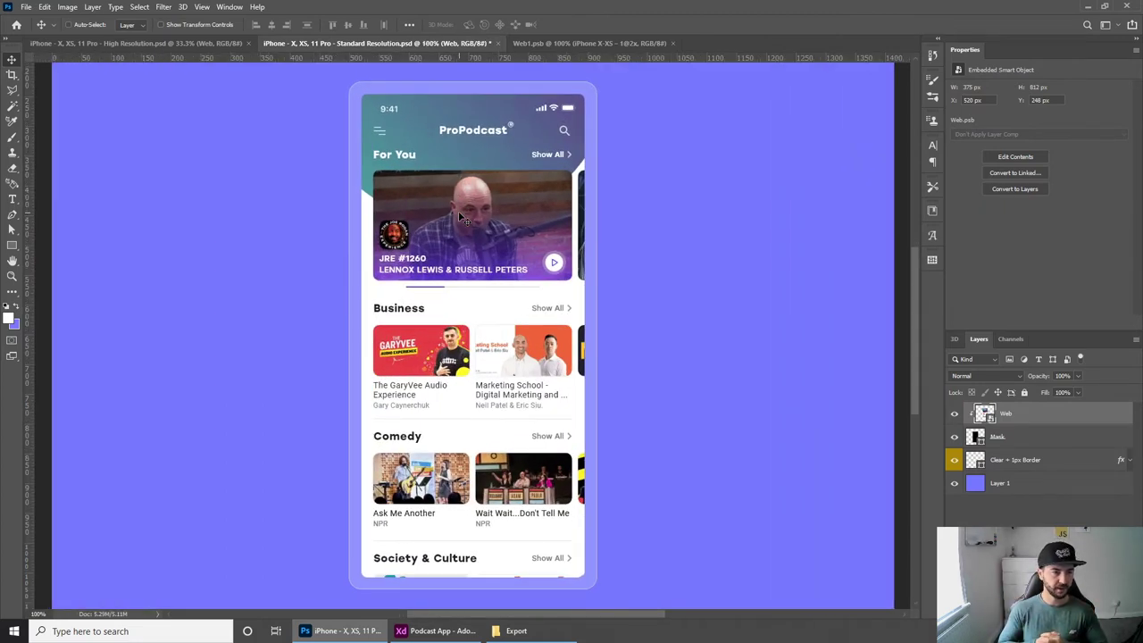
{"action": "key", "text": "ctrl+plus"}
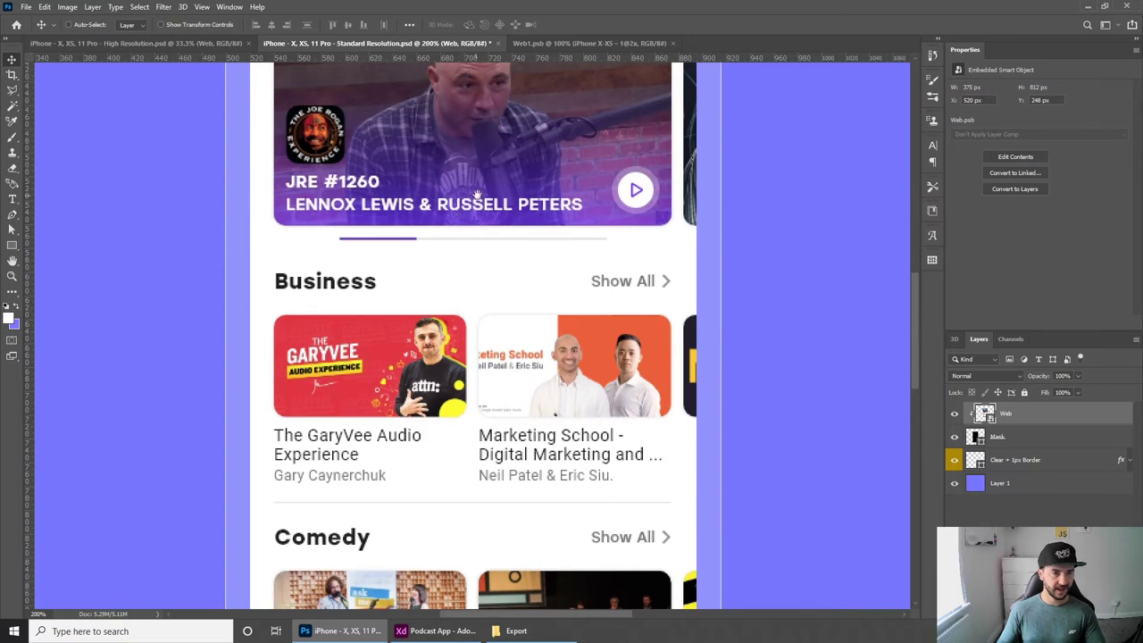
{"action": "scroll", "coordinate": [459, 212], "scroll_direction": "up", "scroll_amount": 5}
{"action": "left_click_drag", "start_coordinate": [466, 212], "coordinate": [524, 306]}
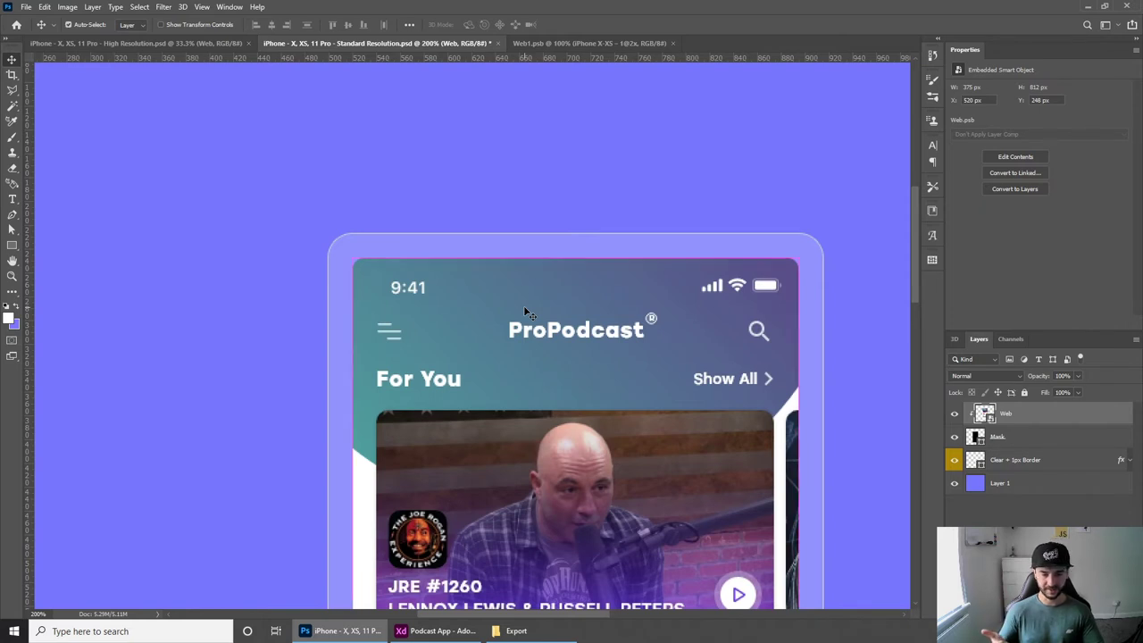
{"action": "key", "text": "ctrl+1"}
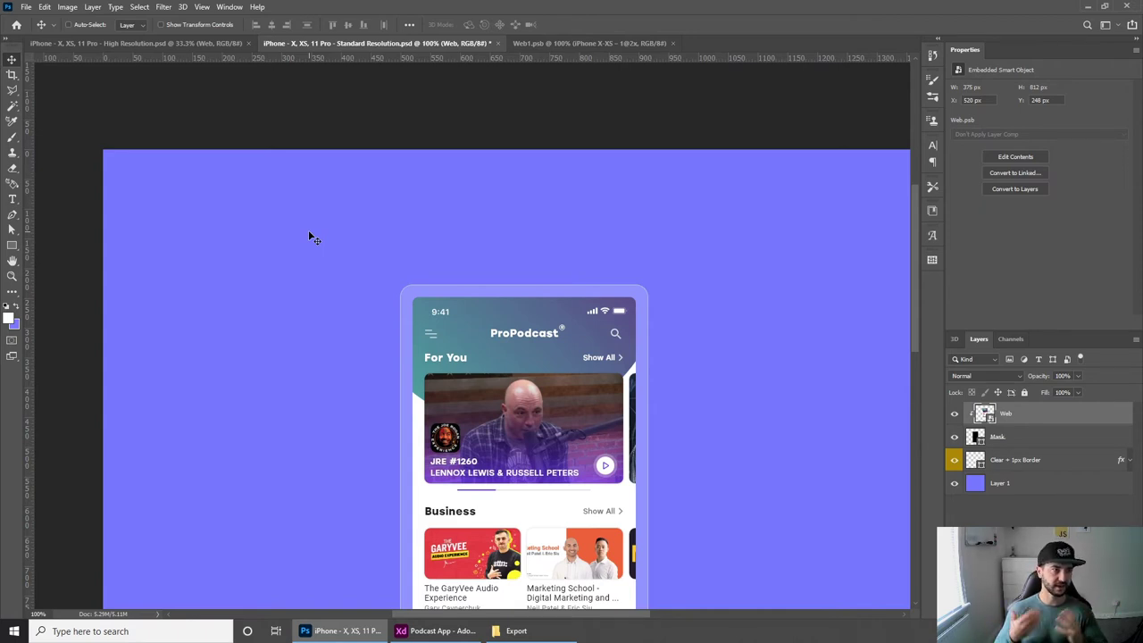
Open the High Resolution mockup's Web smart object and drag in the 1@2x screenshot
{"action": "left_click", "coordinate": [168, 42]}
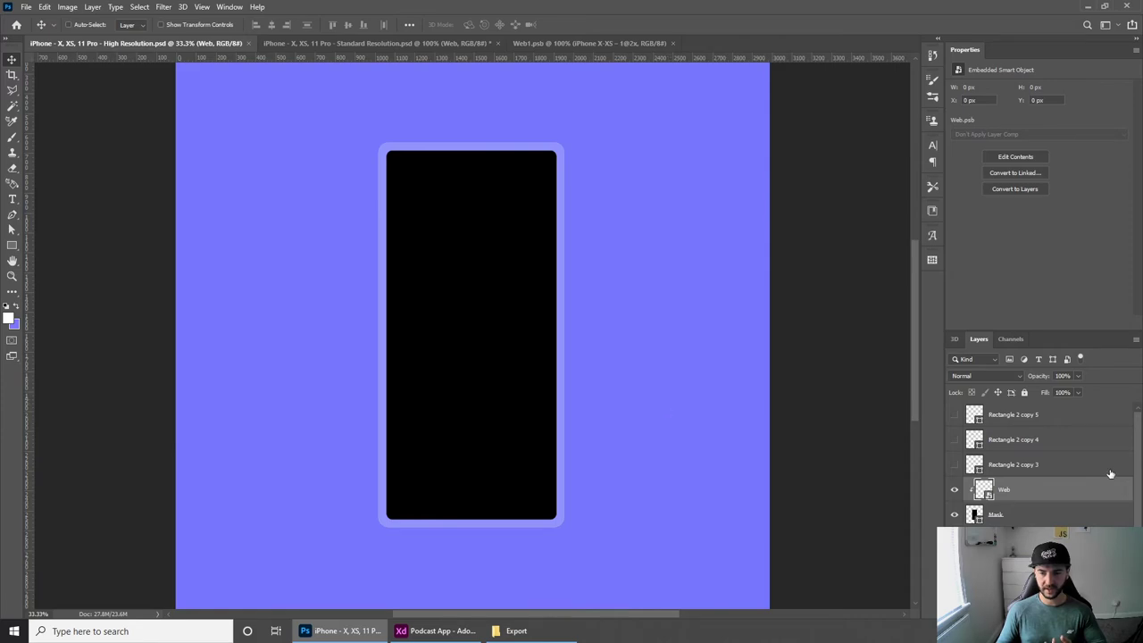
{"action": "double_click", "coordinate": [982, 493]}
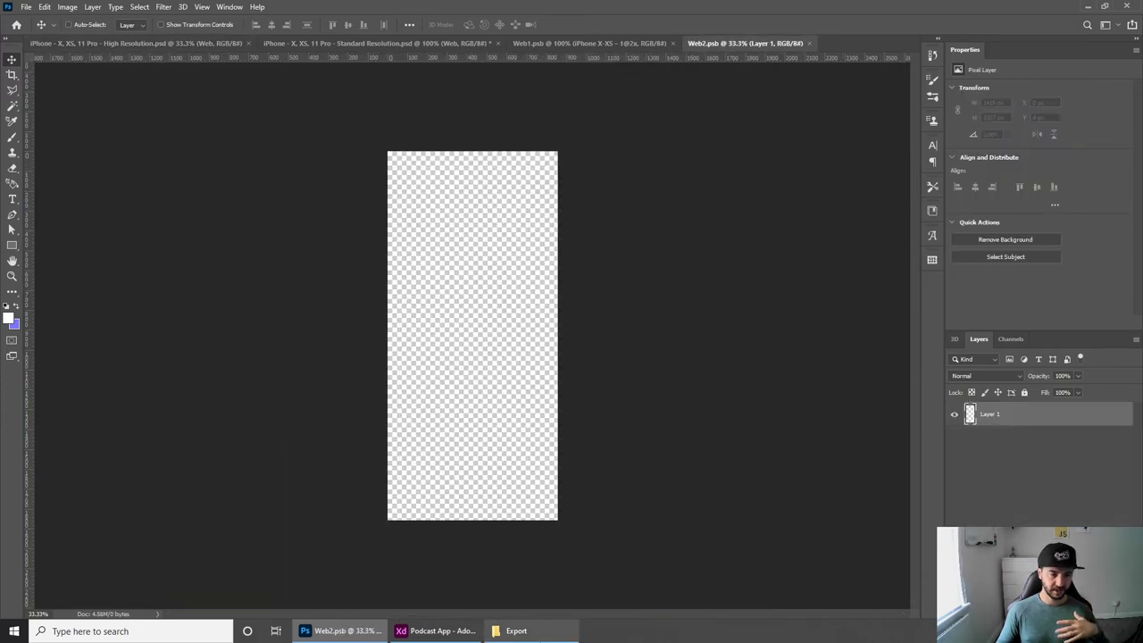
{"action": "left_click", "coordinate": [516, 631]}
{"action": "left_click_drag", "start_coordinate": [219, 125], "coordinate": [461, 287]}
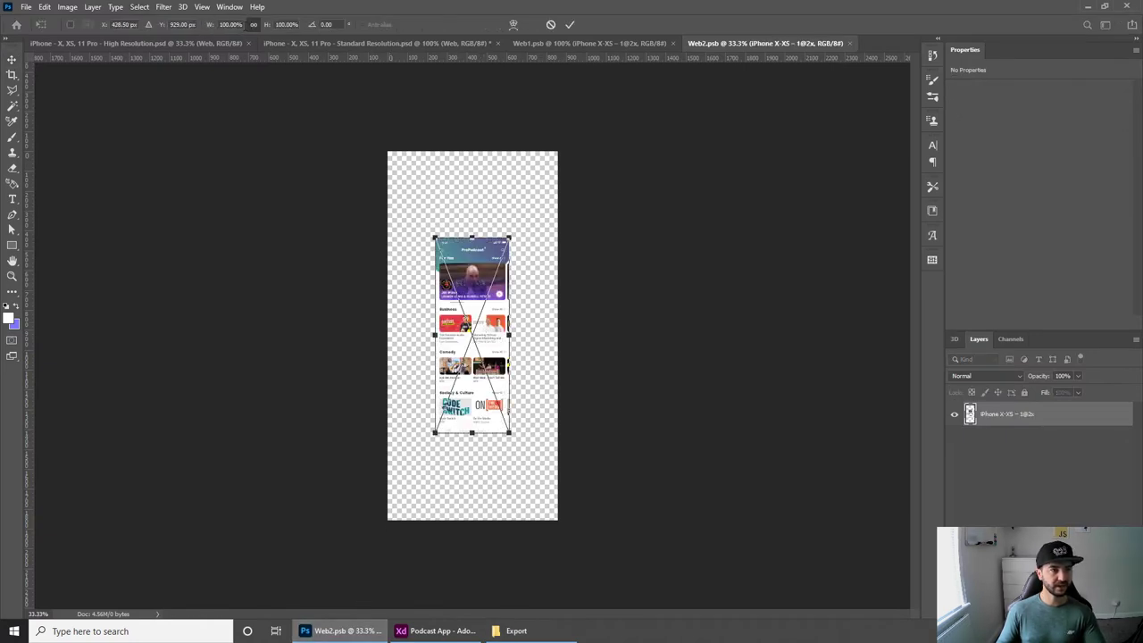
Enlarge the placed screenshot to about 228% and commit it
{"action": "key", "text": "ctrl+plus"}
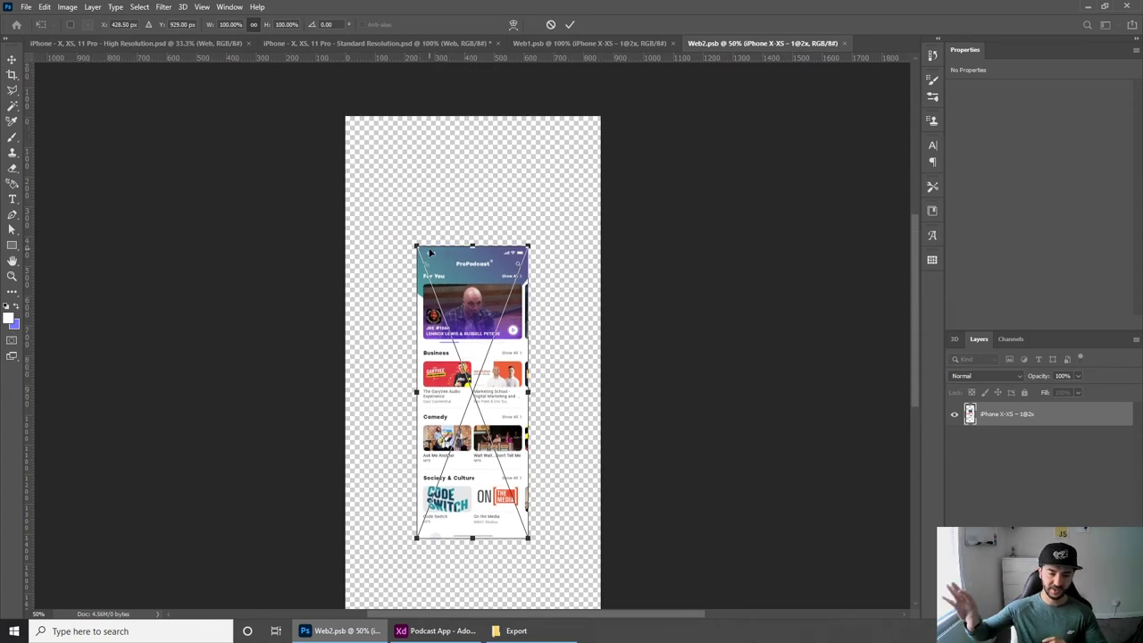
{"action": "left_click_drag", "start_coordinate": [415, 243], "coordinate": [313, 71]}
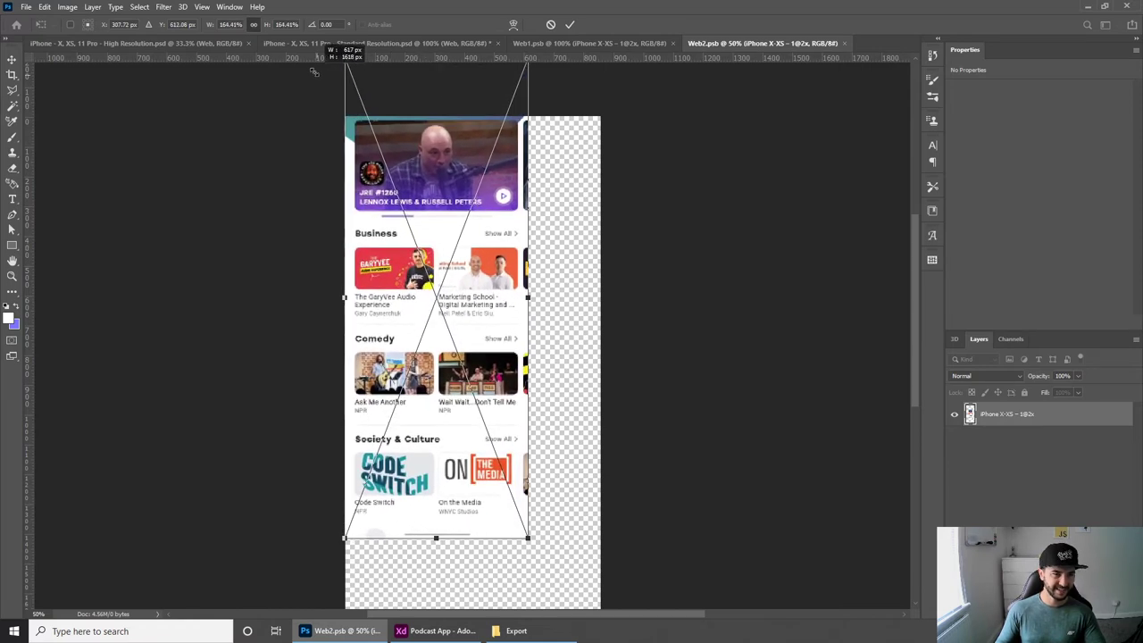
{"action": "scroll", "coordinate": [465, 340], "scroll_direction": "down", "scroll_amount": 3}
{"action": "left_click_drag", "start_coordinate": [521, 407], "coordinate": [618, 589]}
{"action": "key", "text": "Return"}
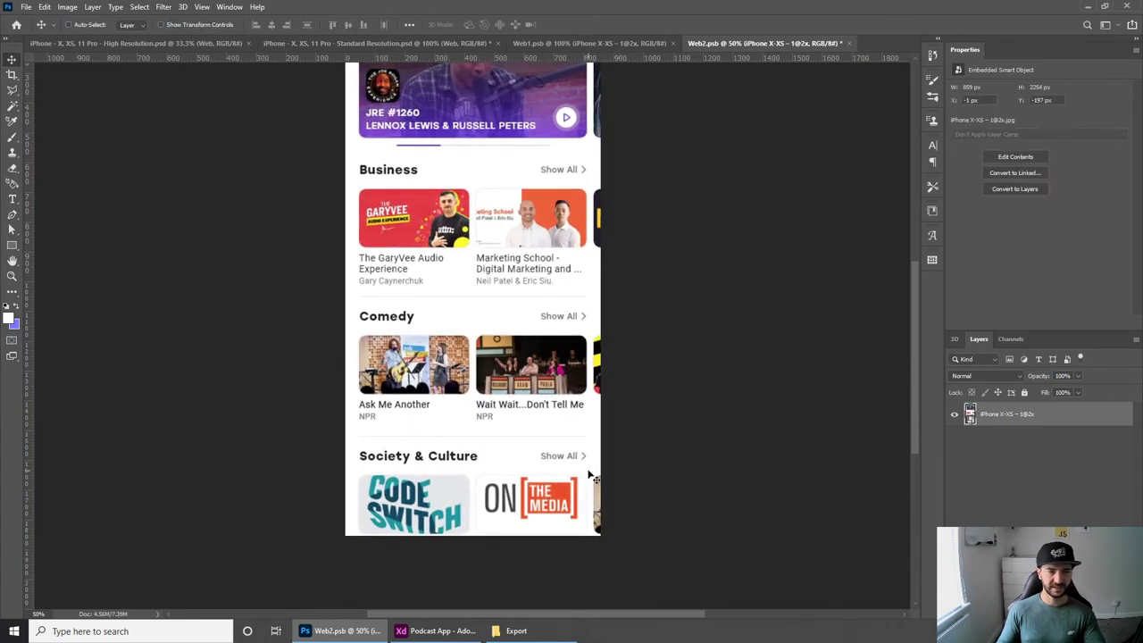
Nudge the screenshot flush with the top edge at -1 px and save Web2.psb
{"action": "key", "text": "ctrl+plus"}
{"action": "key", "text": "ctrl+plus"}
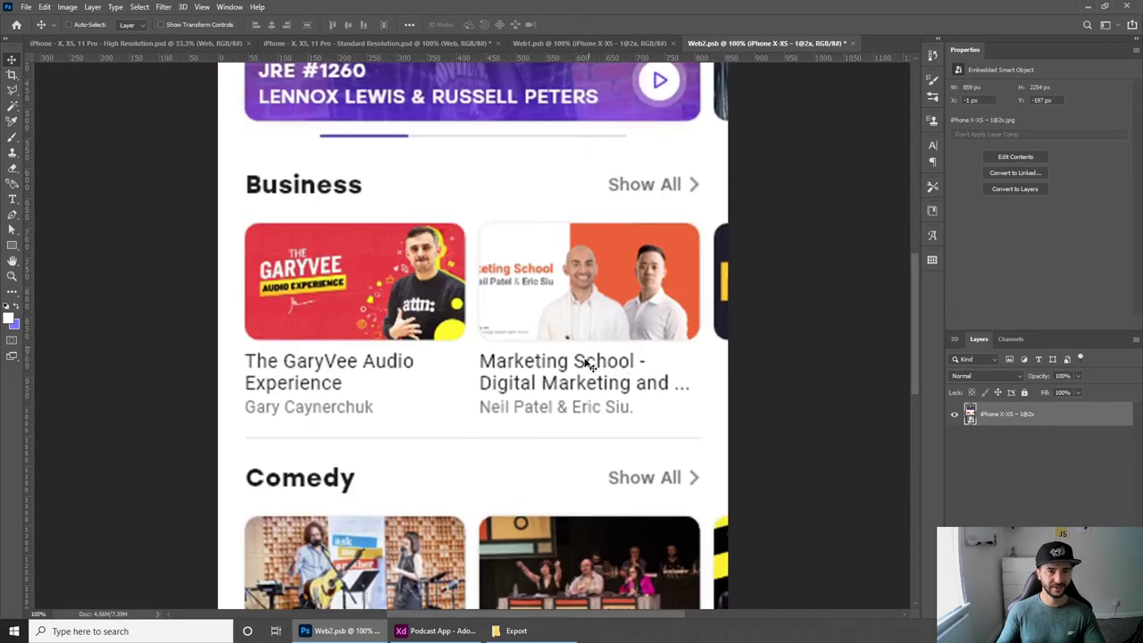
{"action": "scroll", "coordinate": [584, 366], "scroll_direction": "up", "scroll_amount": 2}
{"action": "scroll", "coordinate": [577, 393], "scroll_direction": "up", "scroll_amount": 5}
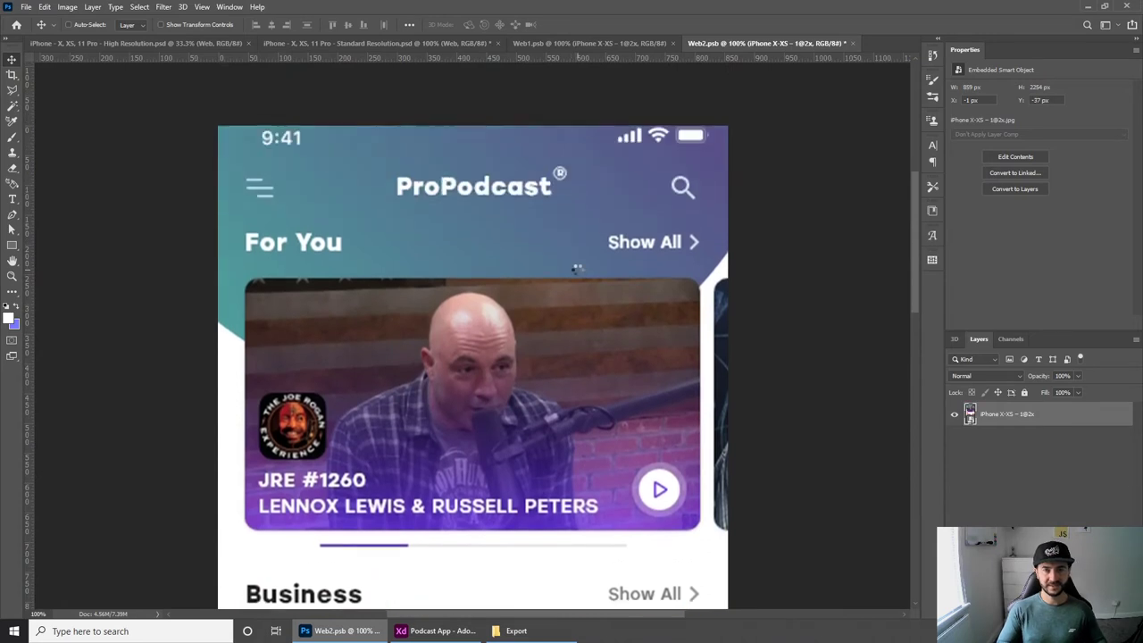
{"action": "key", "text": "shift+Up"}
{"action": "key", "text": "shift+Up"}
{"action": "key", "text": "shift+Up"}
{"action": "key", "text": "shift+Up"}
{"action": "key", "text": "shift+Up"}
{"action": "key", "text": "shift+Up"}
{"action": "key", "text": "shift+Up"}
{"action": "key", "text": "shift+Up"}
{"action": "key", "text": "shift+Up"}
{"action": "key", "text": "shift+Up"}
{"action": "key", "text": "shift+Up"}
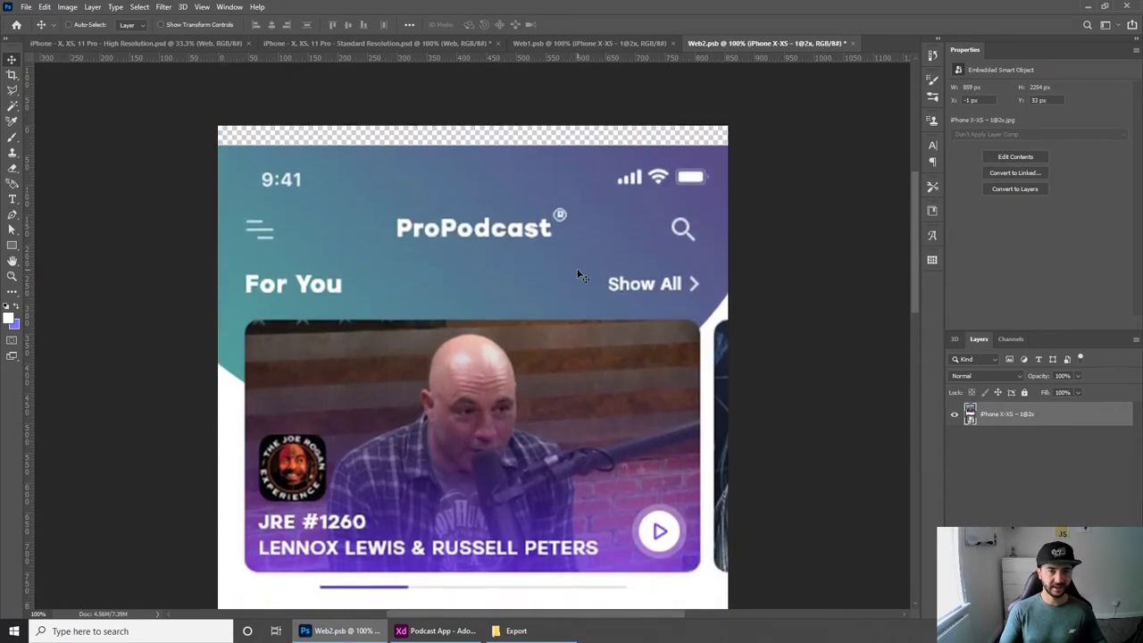
{"action": "key", "text": "shift+Up"}
{"action": "key", "text": "Up"}
{"action": "key", "text": "Up"}
{"action": "key", "text": "Up"}
{"action": "key", "text": "Up"}
{"action": "key", "text": "Up"}
{"action": "key", "text": "Up"}
{"action": "key", "text": "Up"}
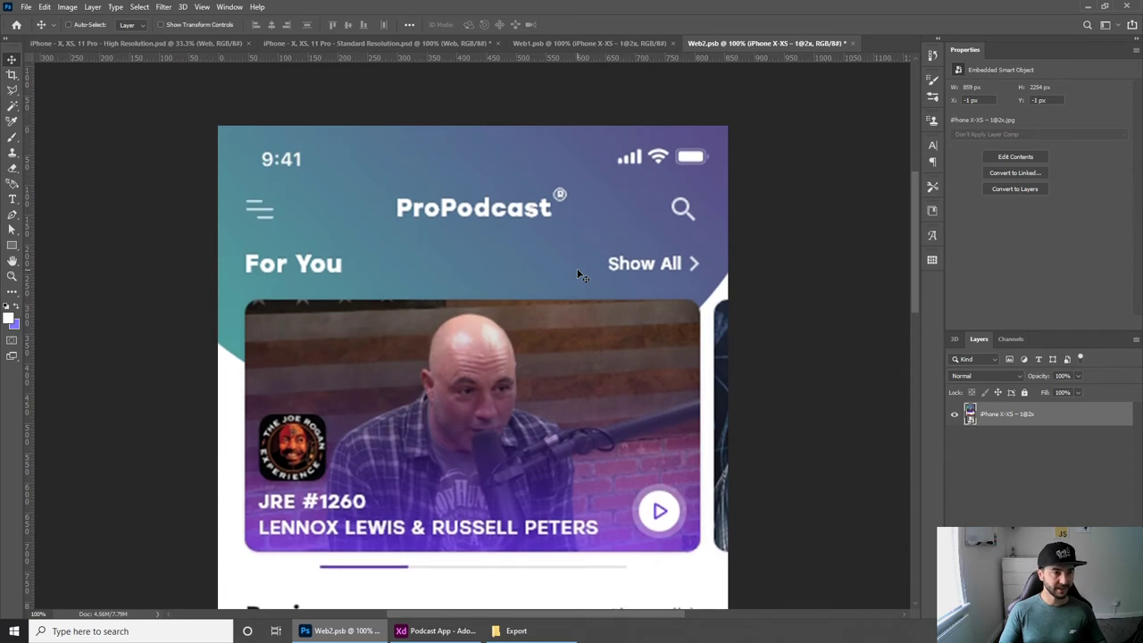
{"action": "key", "text": "Down"}
{"action": "key", "text": "Down"}
{"action": "key", "text": "Down"}
{"action": "key", "text": "Down"}
{"action": "key", "text": "Down"}
{"action": "key", "text": "Up"}
{"action": "key", "text": "Up"}
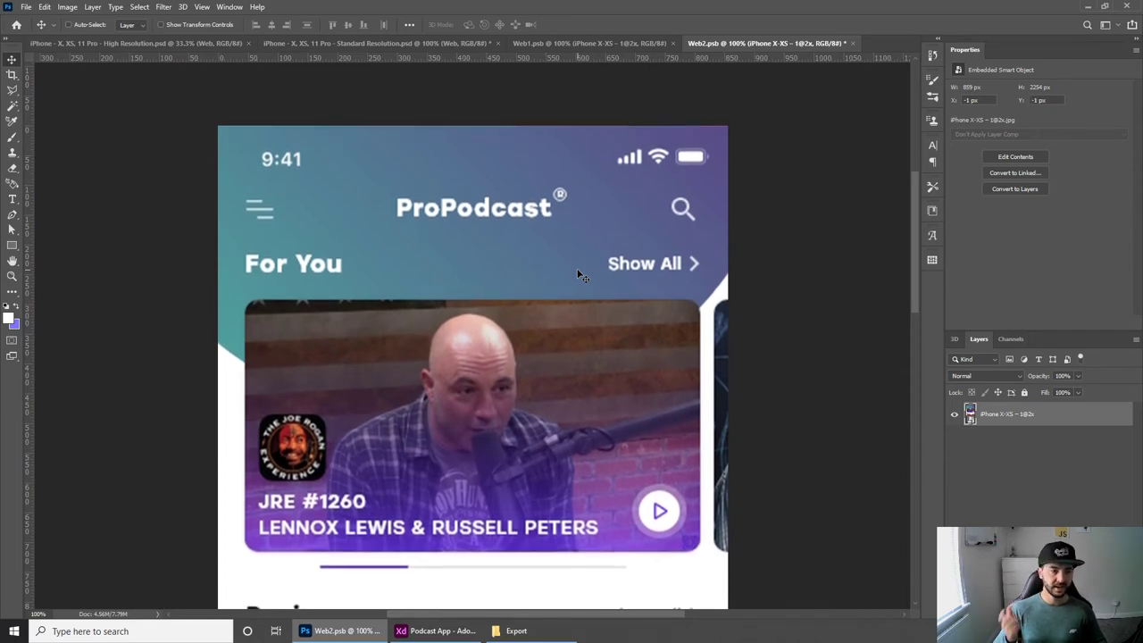
{"action": "key", "text": "ctrl"}
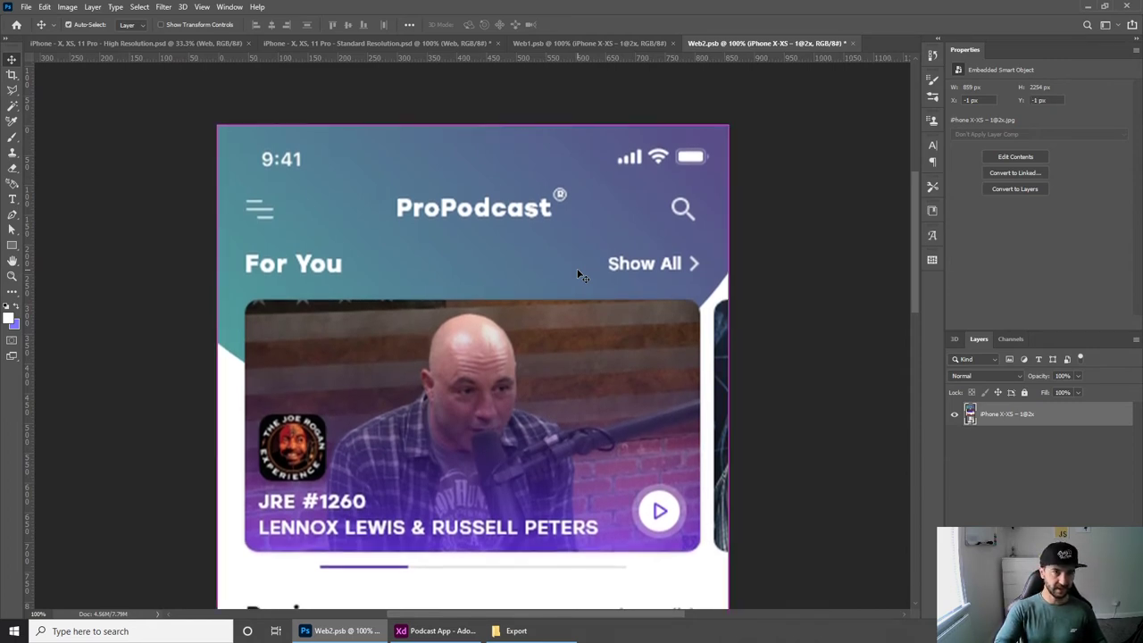
{"action": "key", "text": "ctrl+s"}
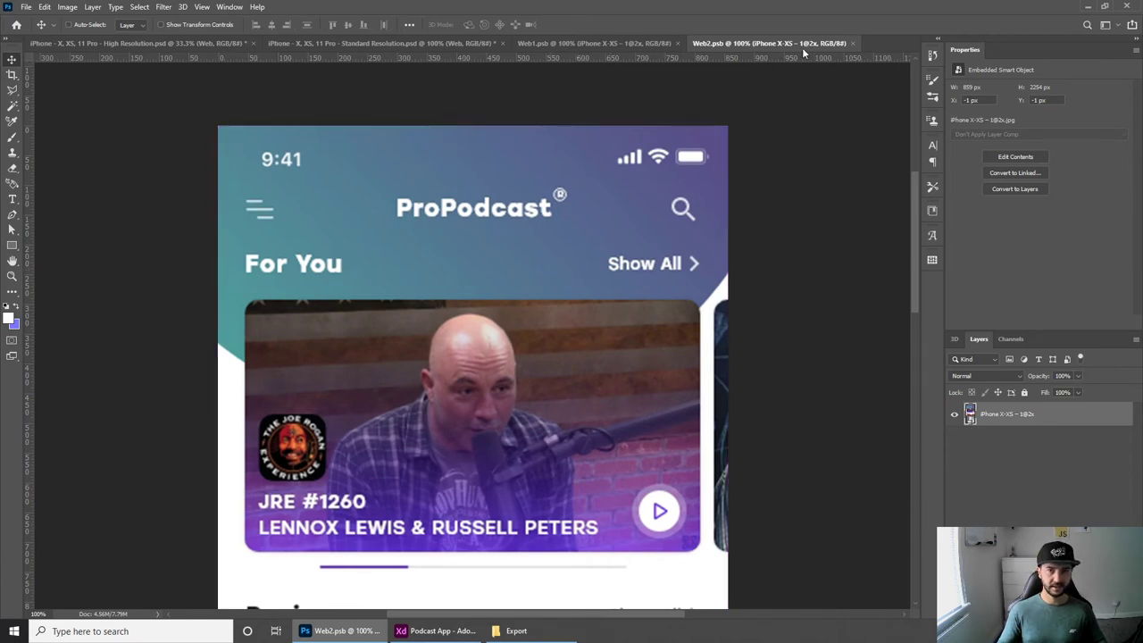
Close Web2.psb and Web1.psb, inspect the updated high-resolution mockup, and return to Adobe XD
{"action": "left_click", "coordinate": [853, 43]}
{"action": "left_click", "coordinate": [676, 43]}
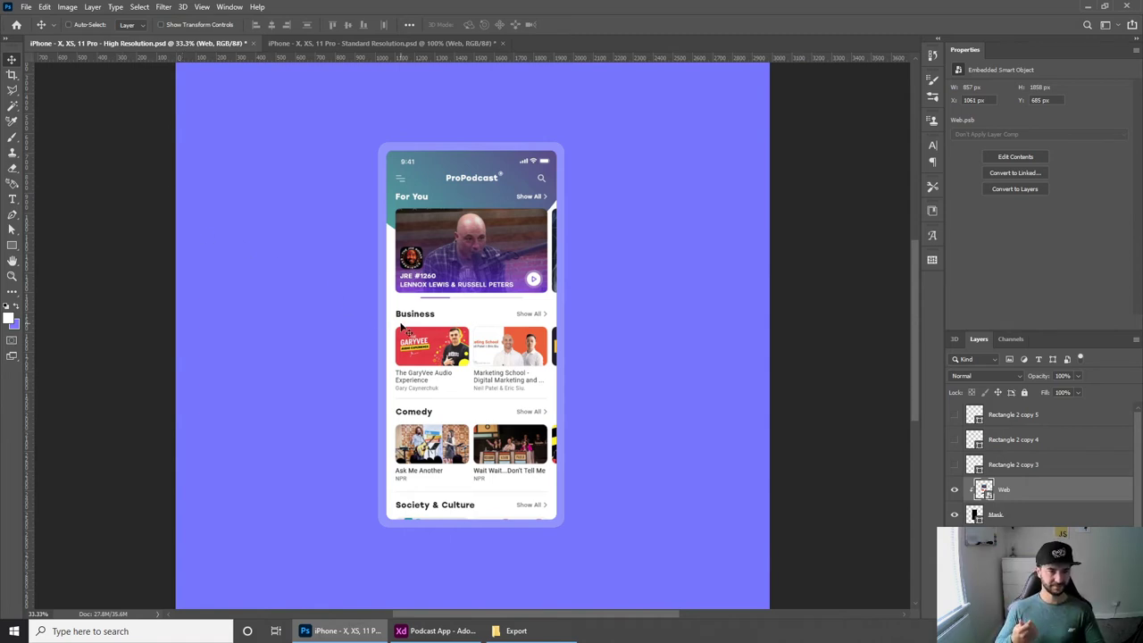
{"action": "scroll", "coordinate": [404, 328], "scroll_direction": "up", "scroll_amount": 2}
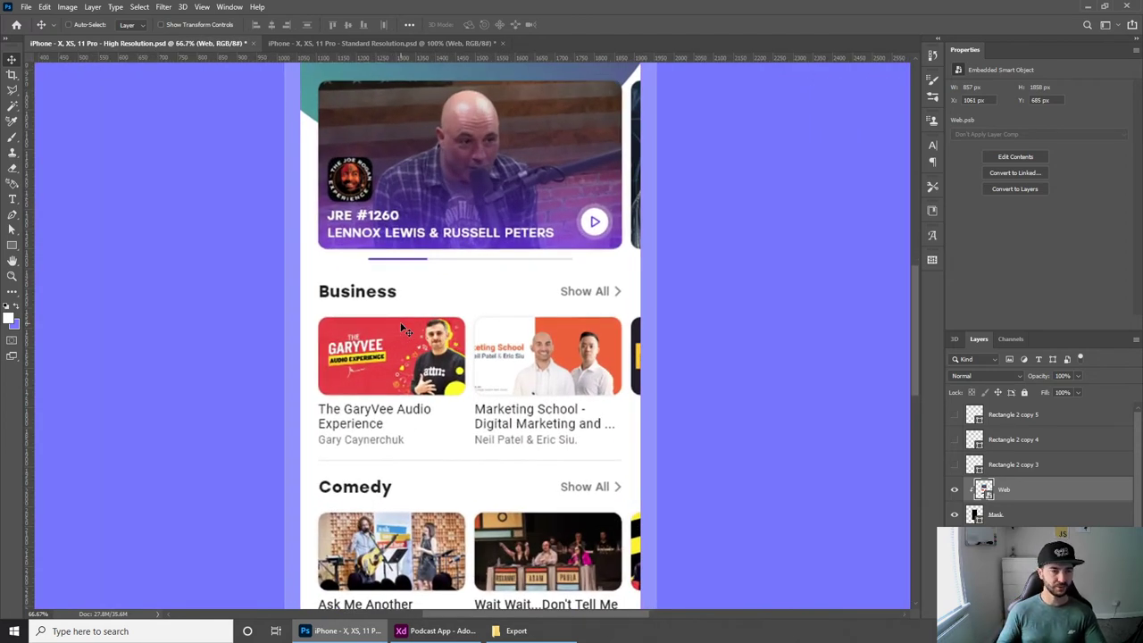
{"action": "scroll", "coordinate": [403, 329], "scroll_direction": "down", "scroll_amount": 2}
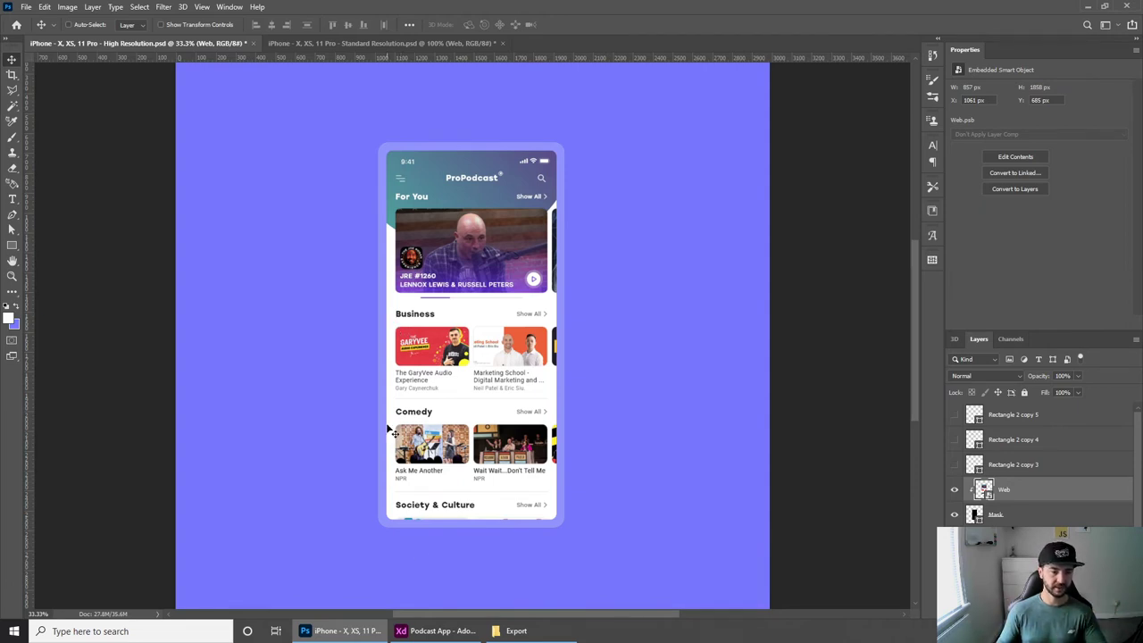
{"action": "left_click", "coordinate": [435, 630]}
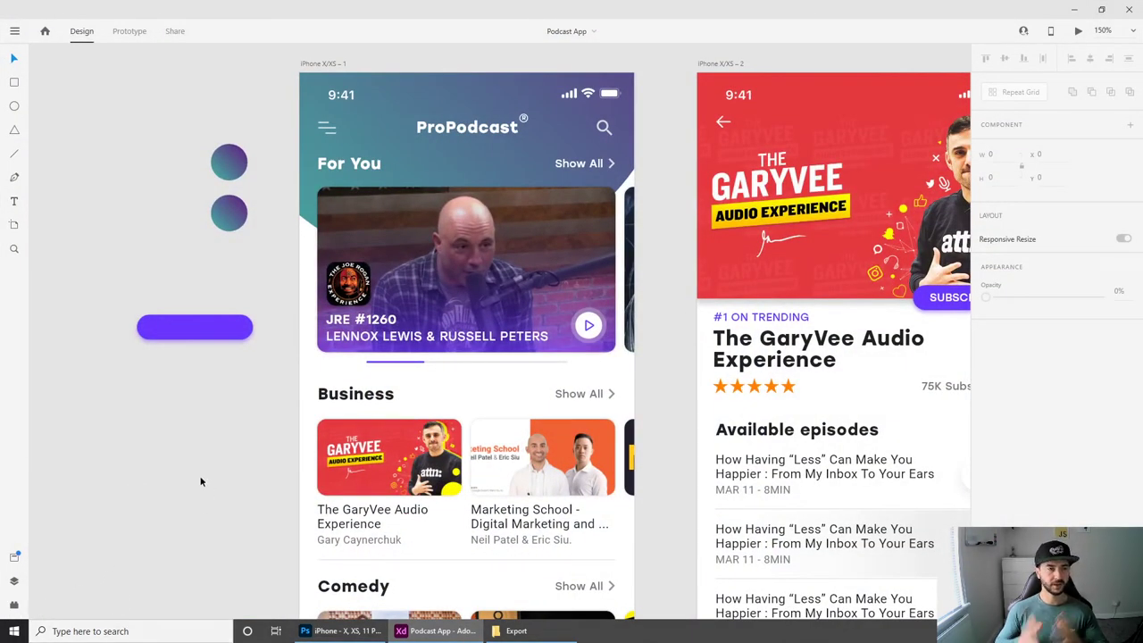
Show the installed plugins, including Custom Export, and select the iPhone X/XS – 1 artboard
{"action": "left_click", "coordinate": [14, 607]}
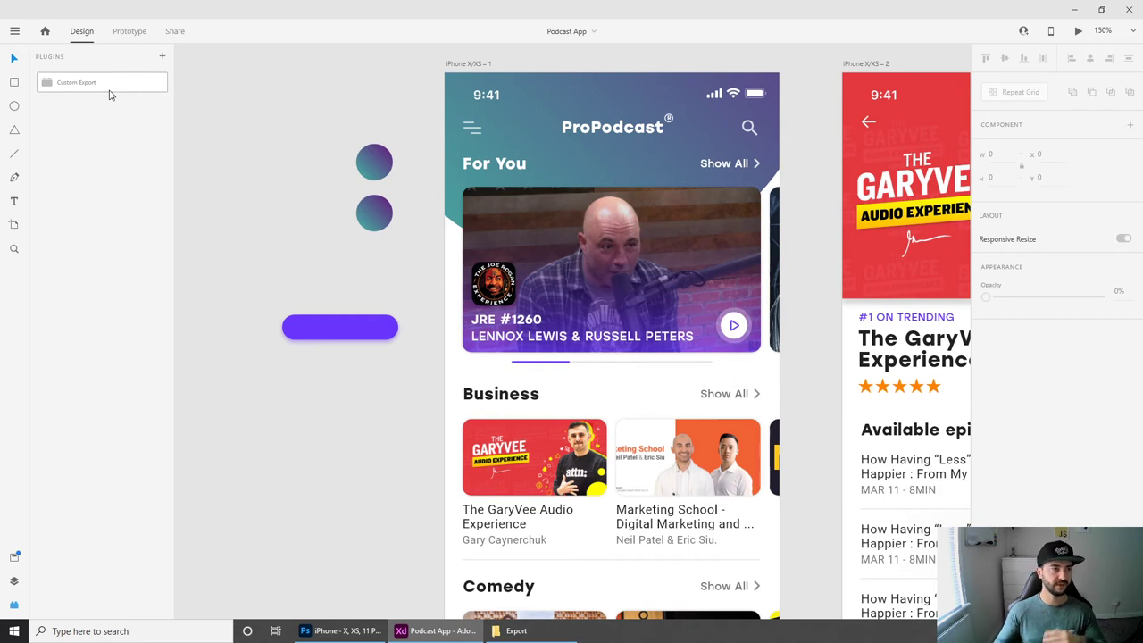
{"action": "left_click", "coordinate": [451, 381]}
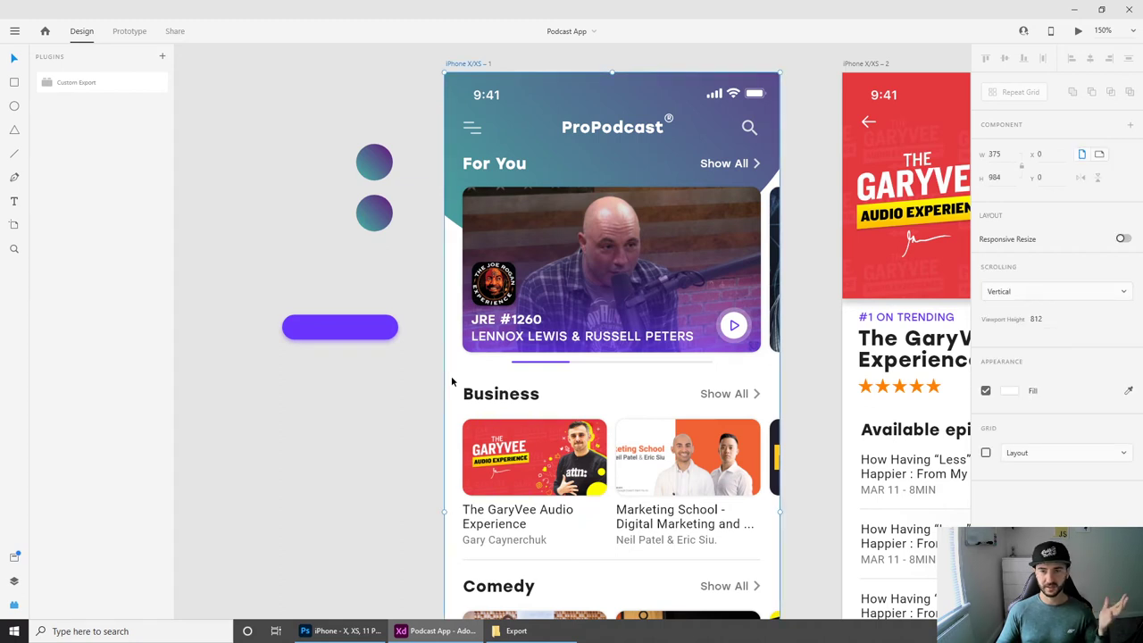
Start a Custom Export of the artboard at 6x scale in jpg format
{"action": "left_click", "coordinate": [73, 88]}
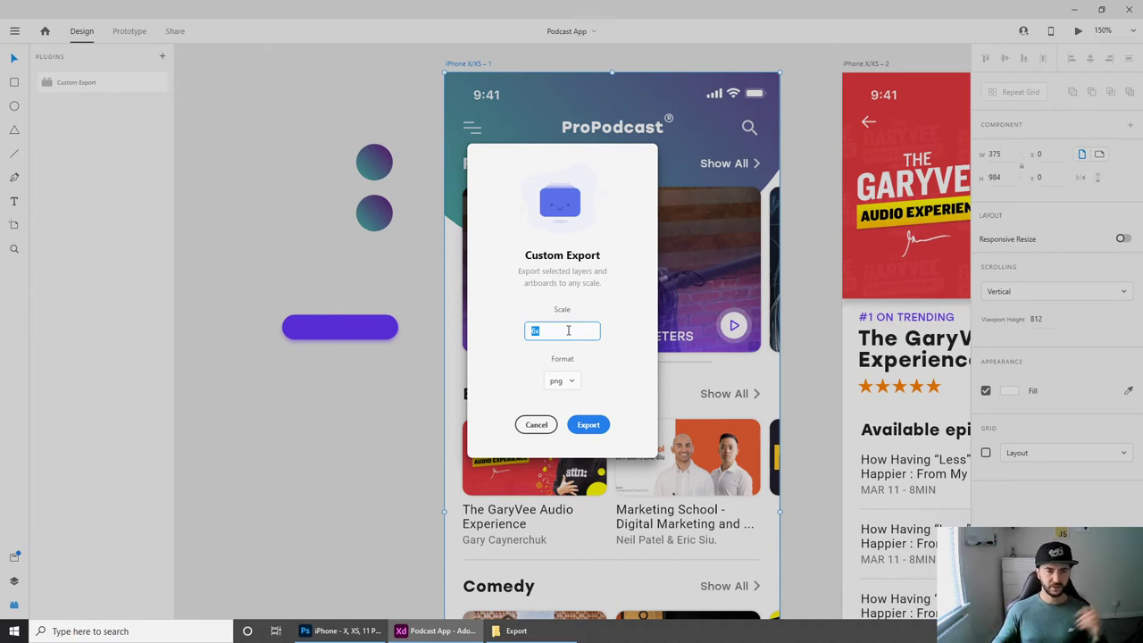
{"action": "left_click", "coordinate": [563, 380]}
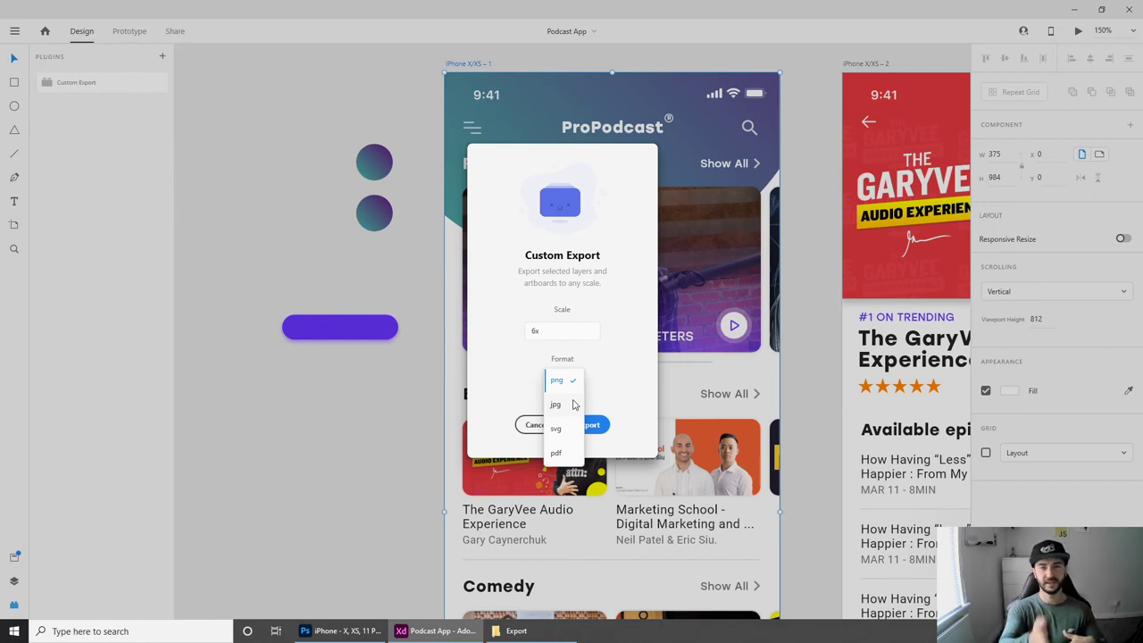
{"action": "left_click", "coordinate": [556, 404]}
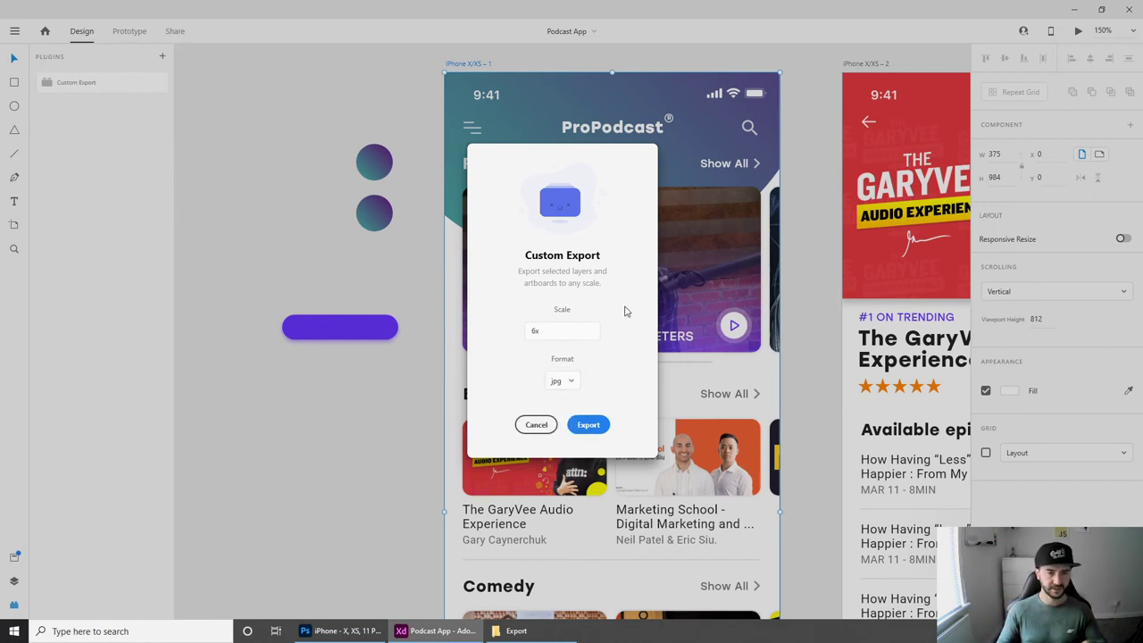
{"action": "left_click", "coordinate": [590, 426]}
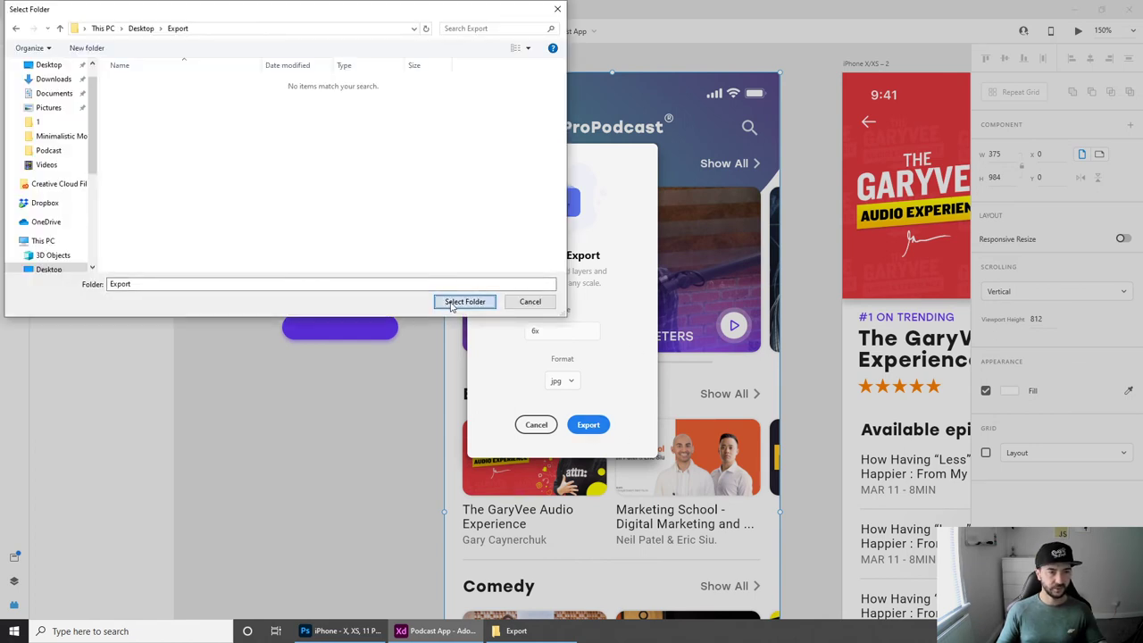
Save iphone_x_xs__1.jpg into the Export folder, verify it, and return to the Podcast App design
{"action": "left_click", "coordinate": [465, 301]}
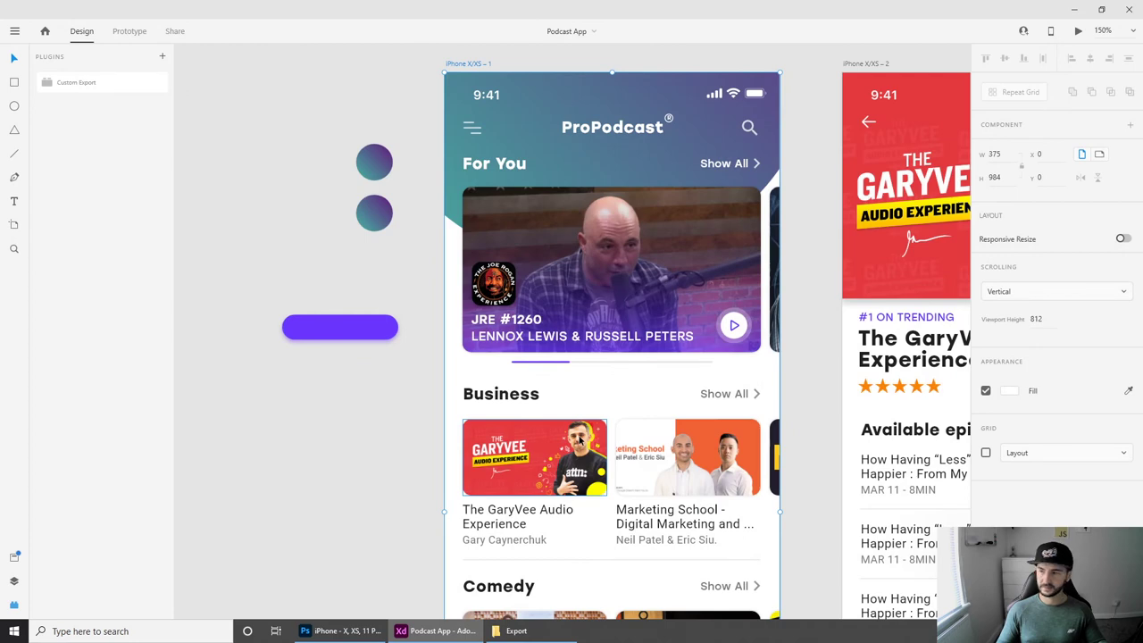
{"action": "left_click", "coordinate": [516, 631]}
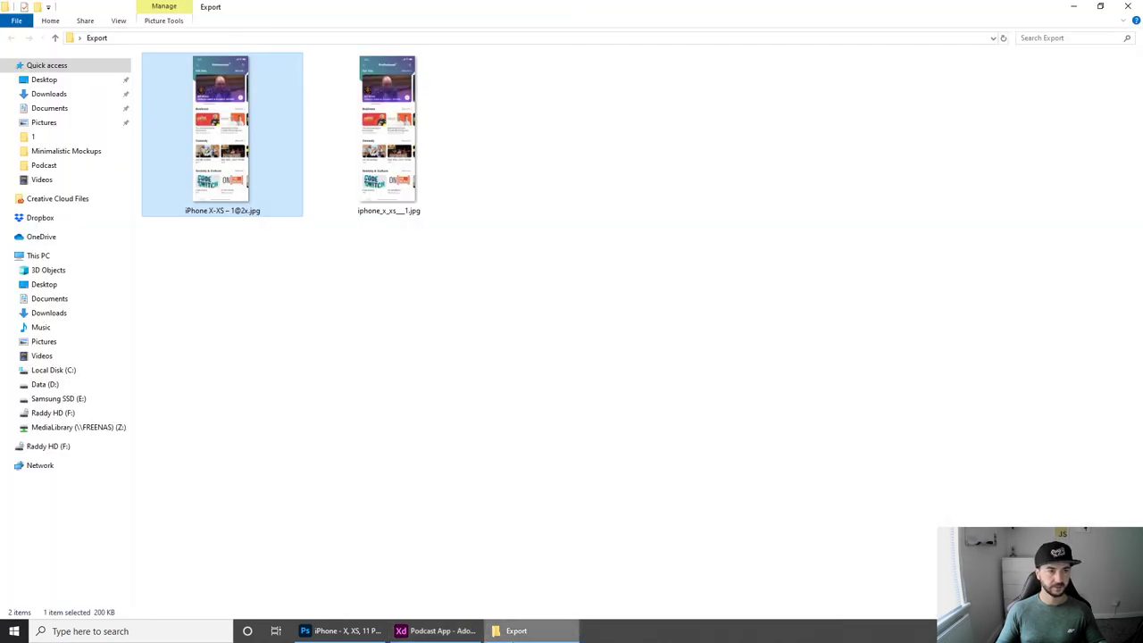
{"action": "key", "text": "alt+Tab"}
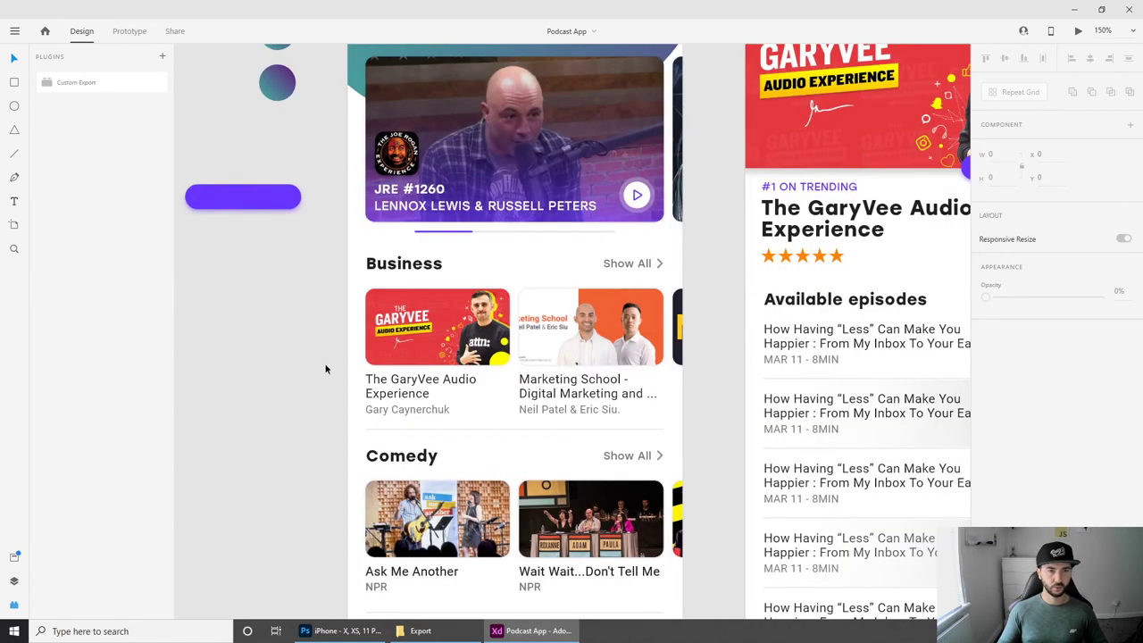
{"action": "scroll", "coordinate": [324, 368], "scroll_direction": "up", "scroll_amount": 5}
{"action": "scroll", "coordinate": [348, 373], "scroll_direction": "down", "scroll_amount": 2}
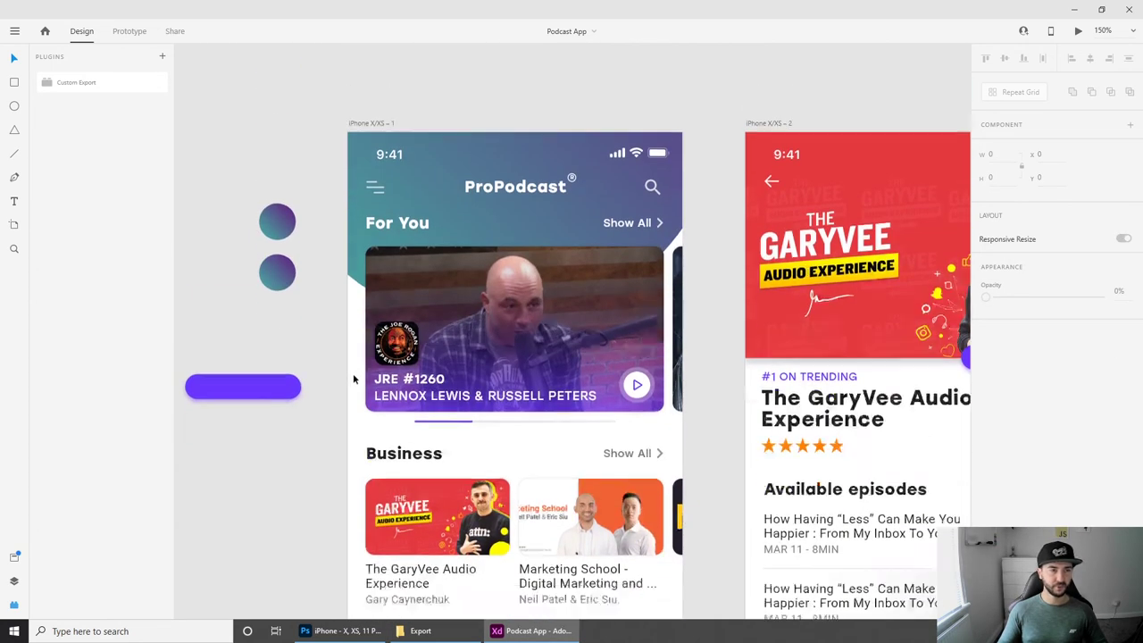
{"action": "scroll", "coordinate": [344, 386], "scroll_direction": "up", "scroll_amount": 2}
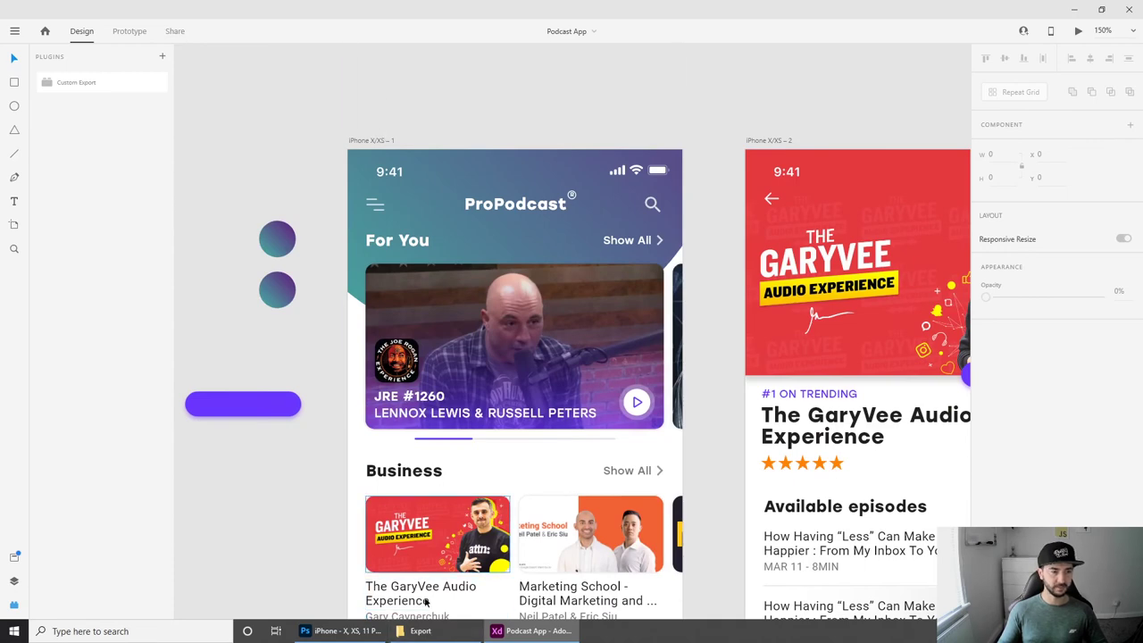
Rename the iPhone X/XS – 1 artboard to 'High Res'
{"action": "left_click", "coordinate": [427, 628]}
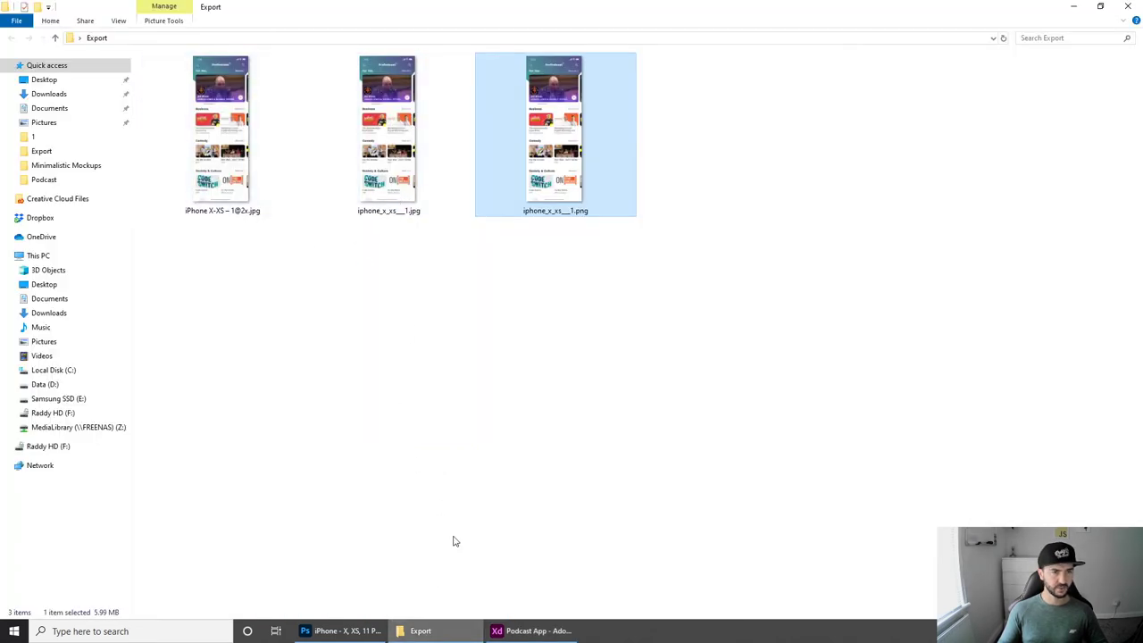
{"action": "left_click", "coordinate": [531, 631]}
{"action": "left_click", "coordinate": [375, 140]}
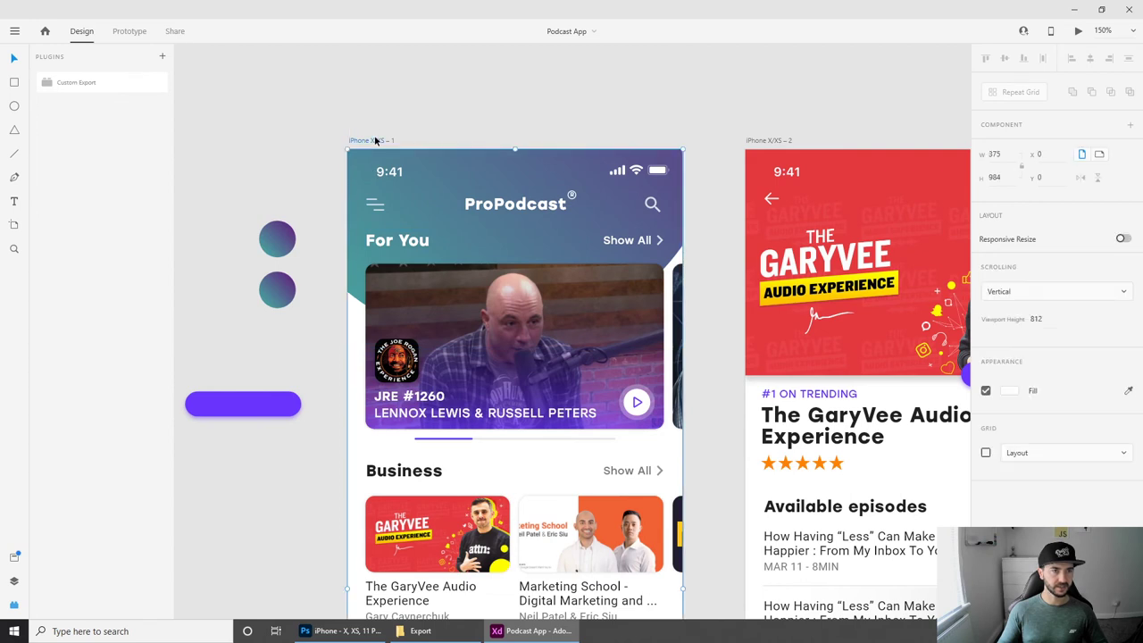
{"action": "type", "text": "High Res"}
{"action": "left_click", "coordinate": [238, 155]}
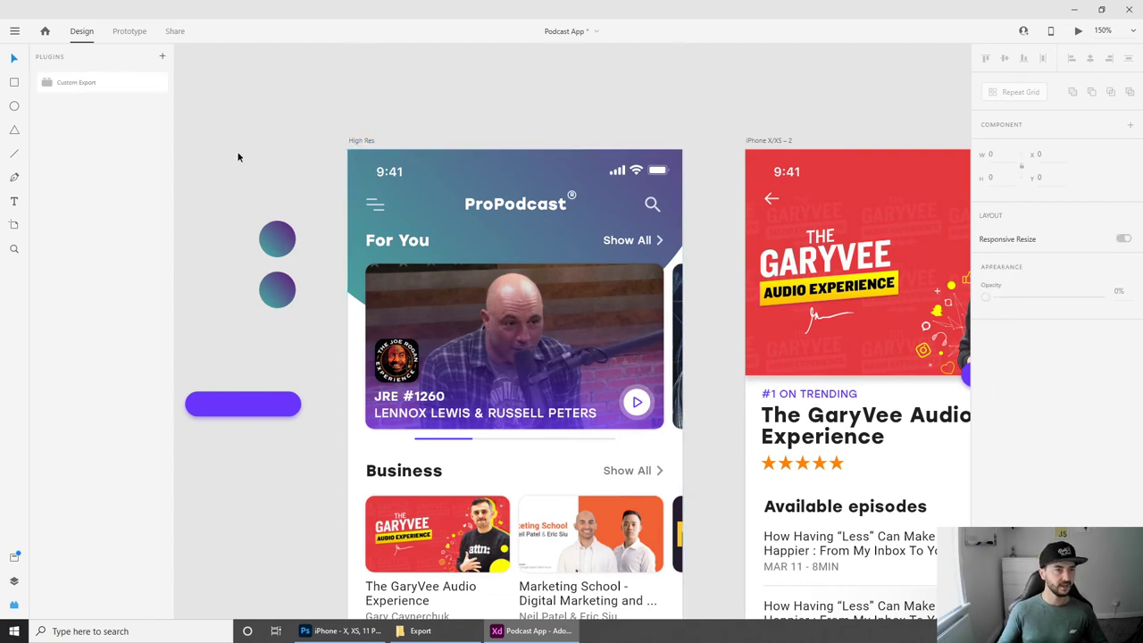
Export the High Res artboard at 6x as png into the Export folder and check it
{"action": "left_click", "coordinate": [357, 434]}
{"action": "left_click", "coordinate": [90, 82]}
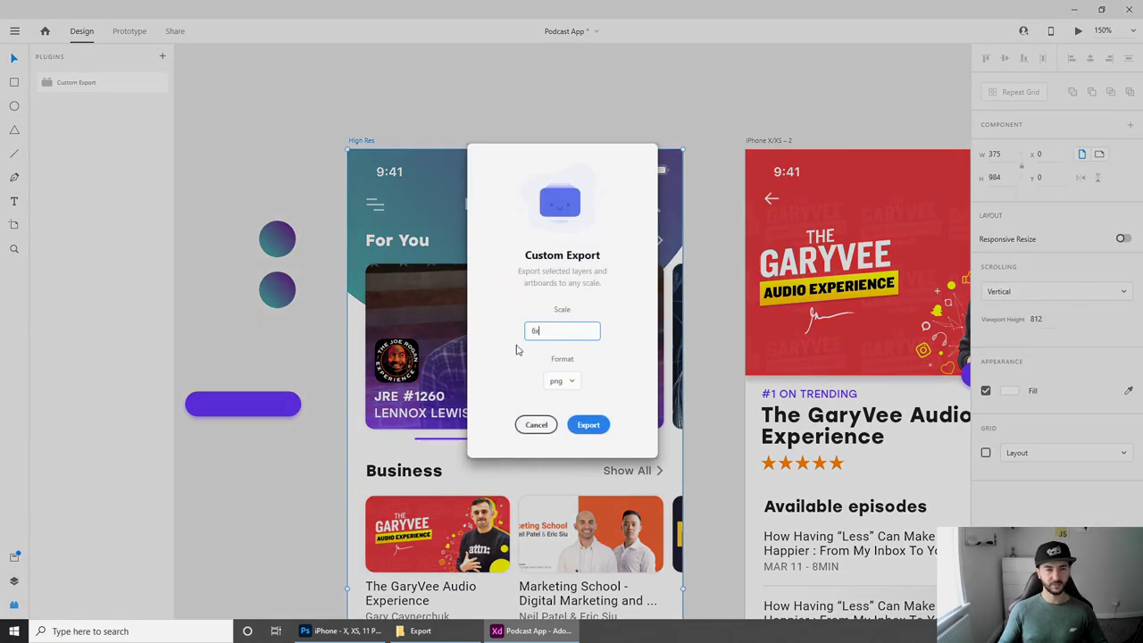
{"action": "left_click", "coordinate": [593, 426]}
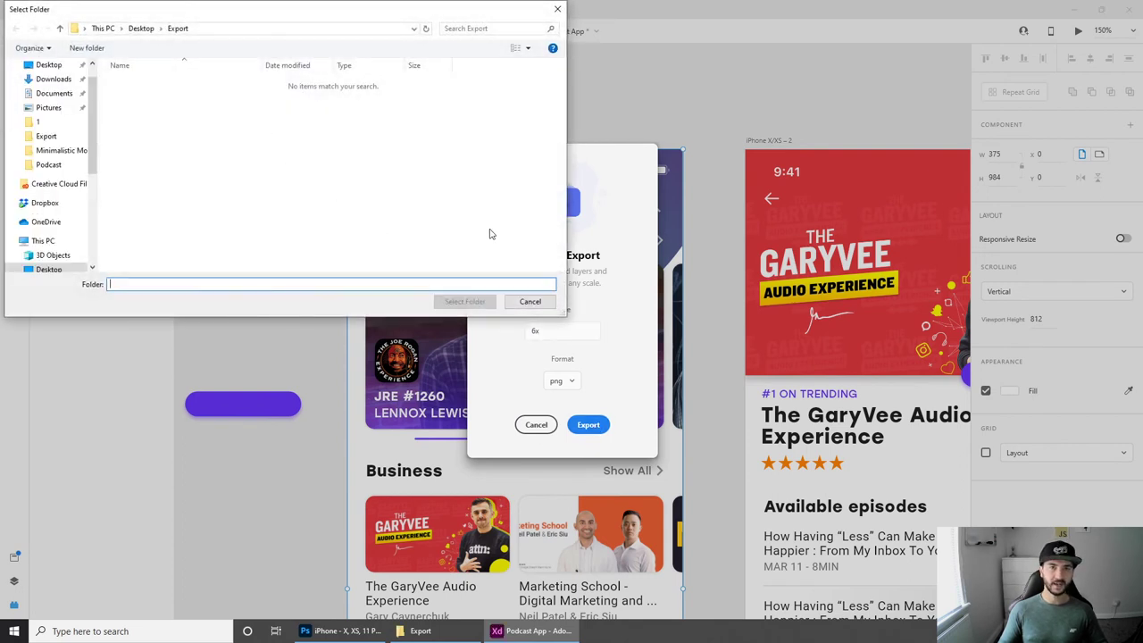
{"action": "left_click", "coordinate": [178, 28]}
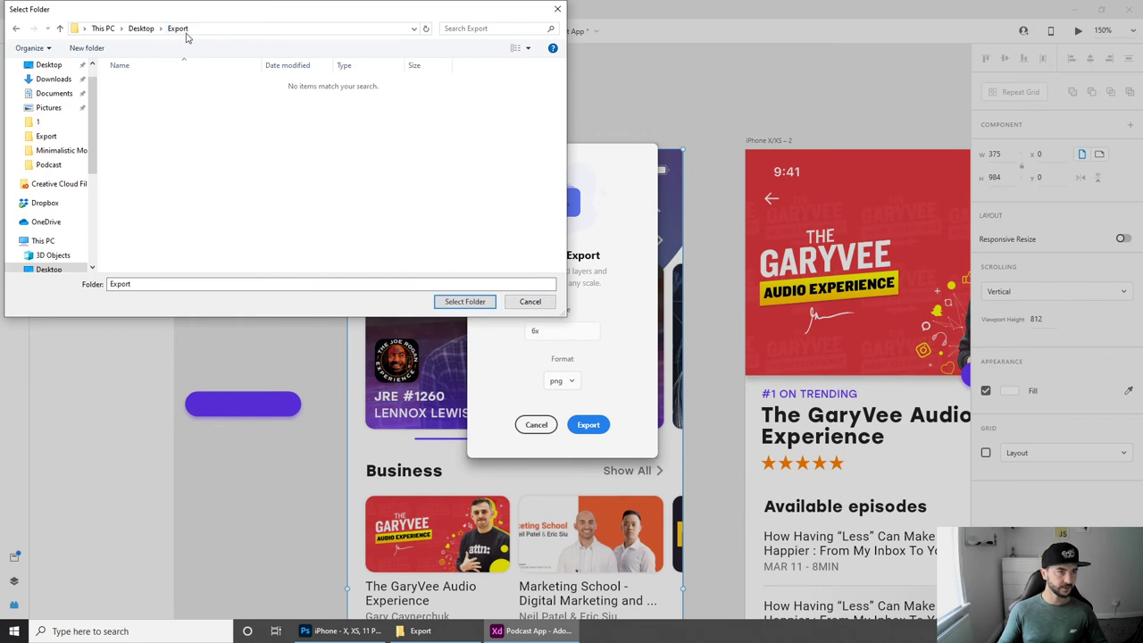
{"action": "left_click", "coordinate": [464, 301]}
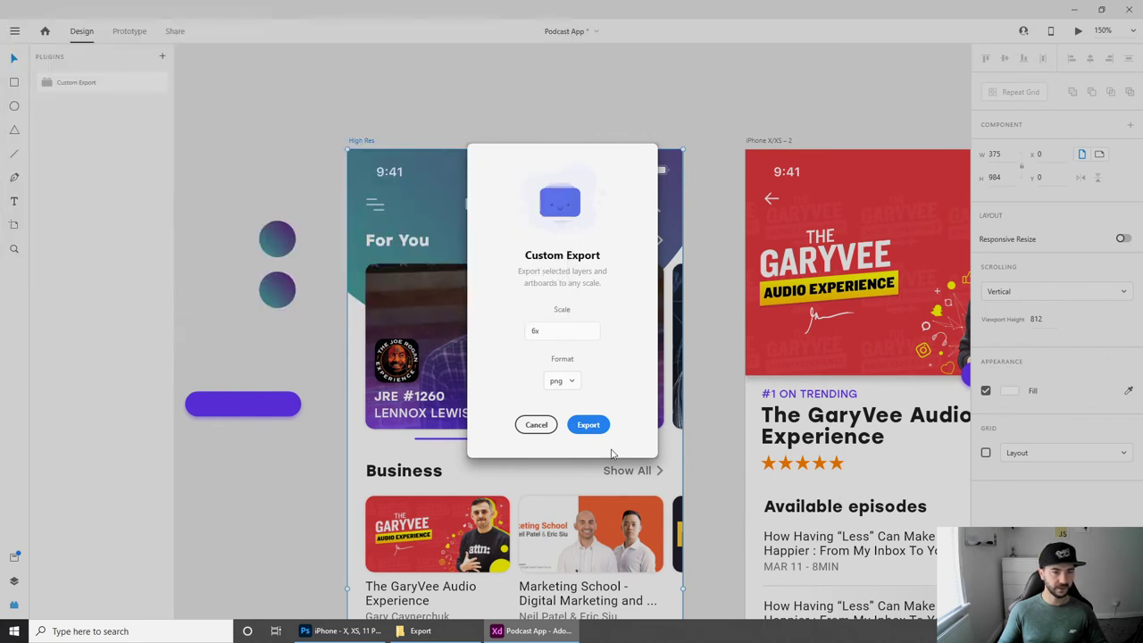
{"action": "left_click", "coordinate": [588, 425]}
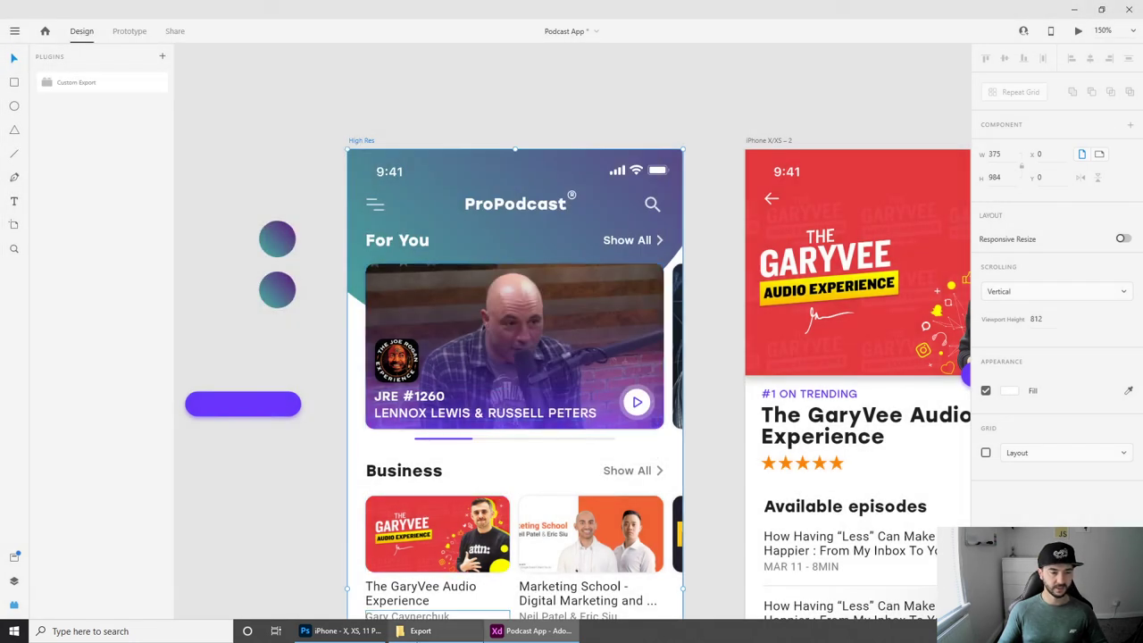
{"action": "left_click", "coordinate": [420, 631]}
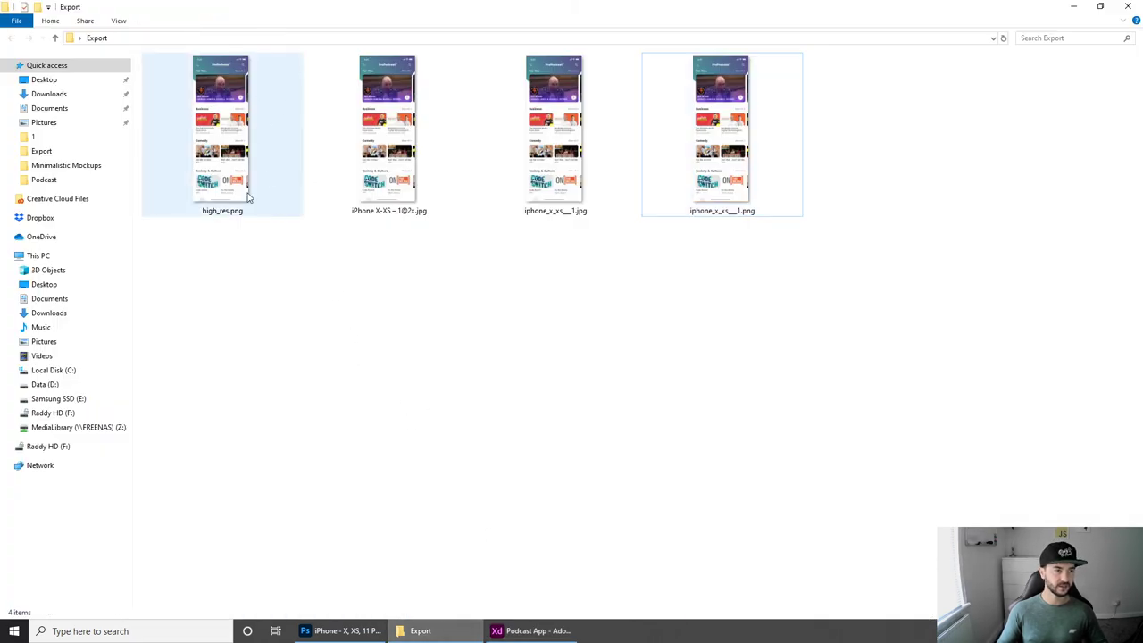
{"action": "double_click", "coordinate": [244, 153]}
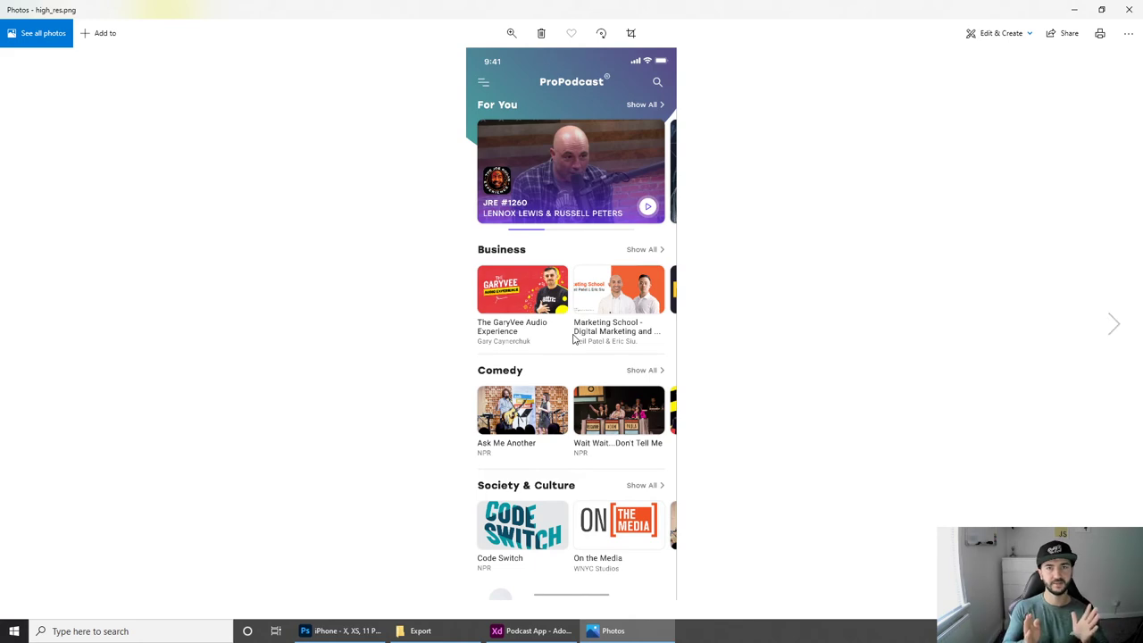
{"action": "scroll", "coordinate": [604, 334], "scroll_direction": "up", "scroll_amount": 2}
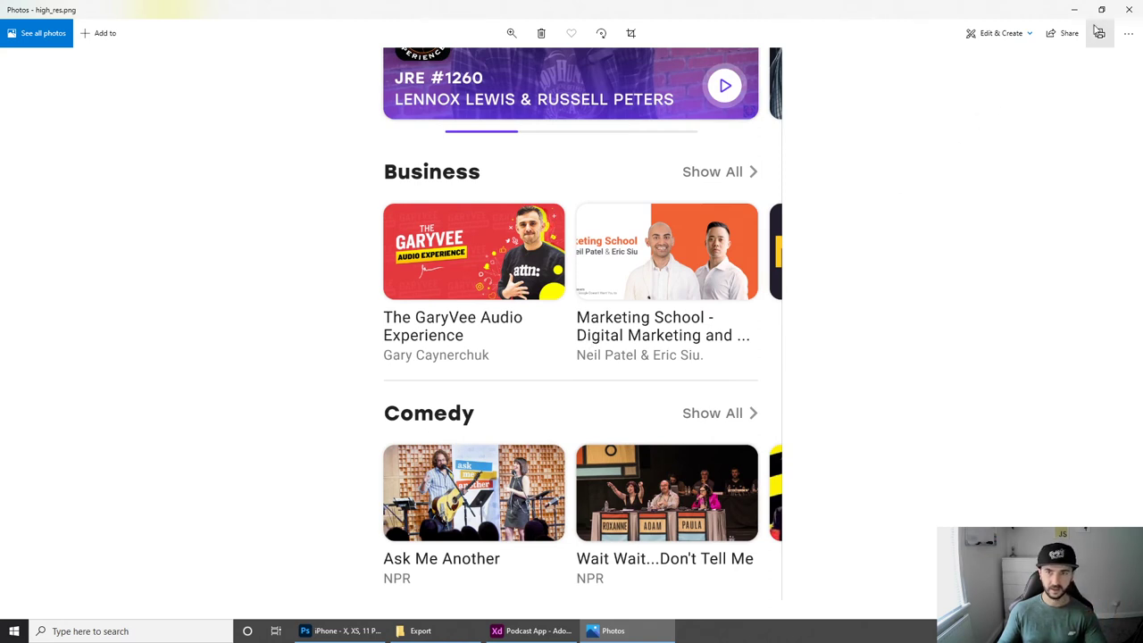
{"action": "left_click", "coordinate": [1129, 9]}
{"action": "double_click", "coordinate": [545, 143]}
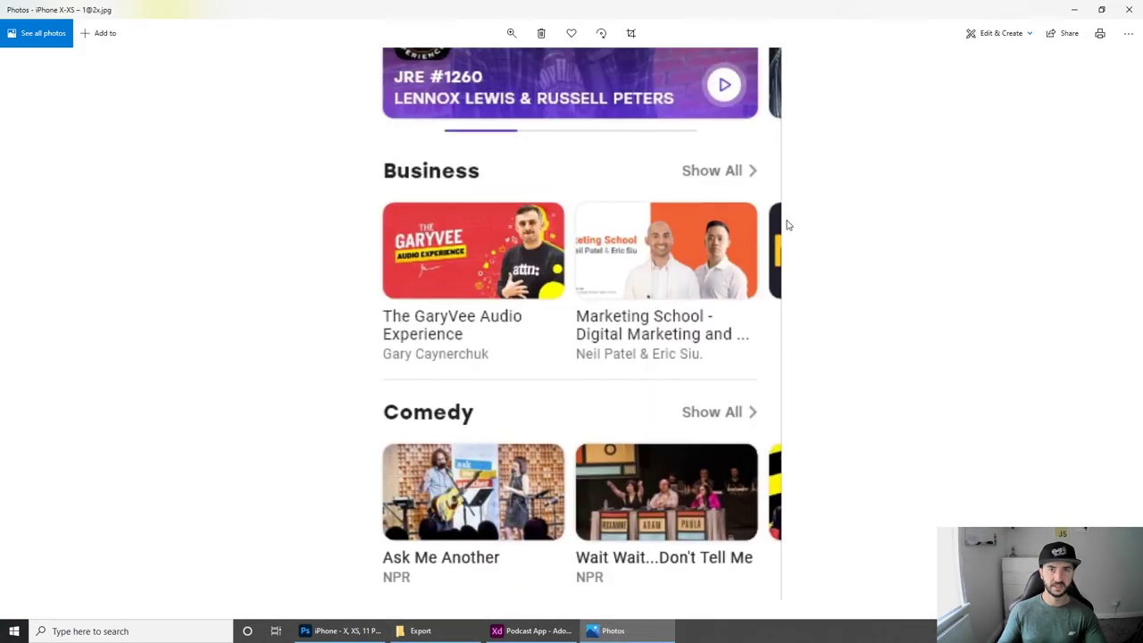
{"action": "left_click", "coordinate": [1129, 9]}
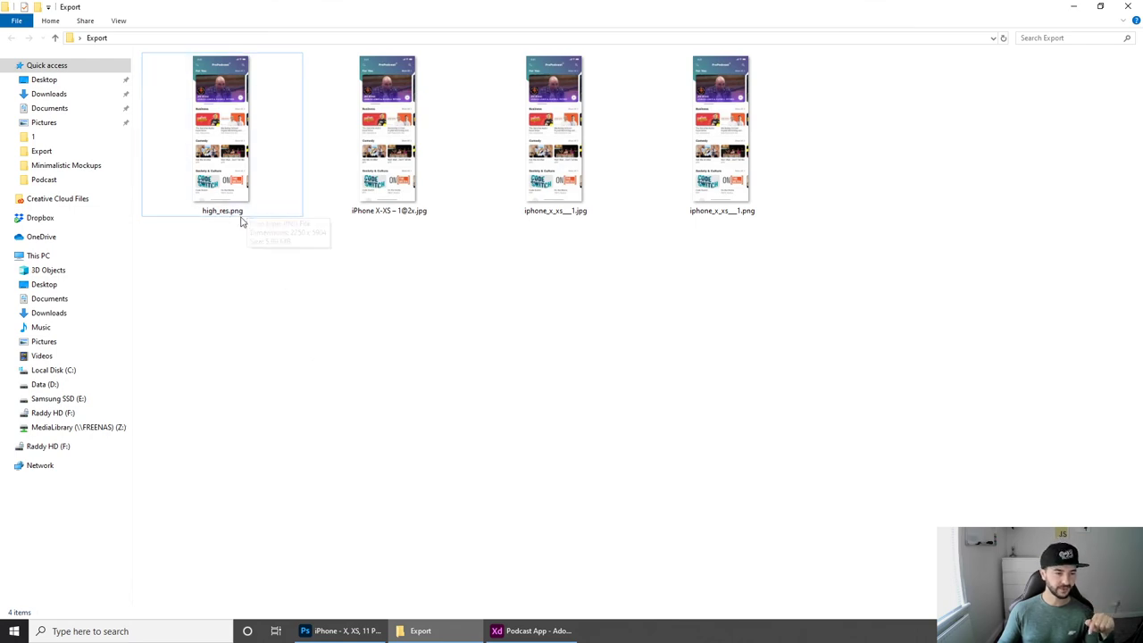
{"action": "left_click", "coordinate": [339, 631]}
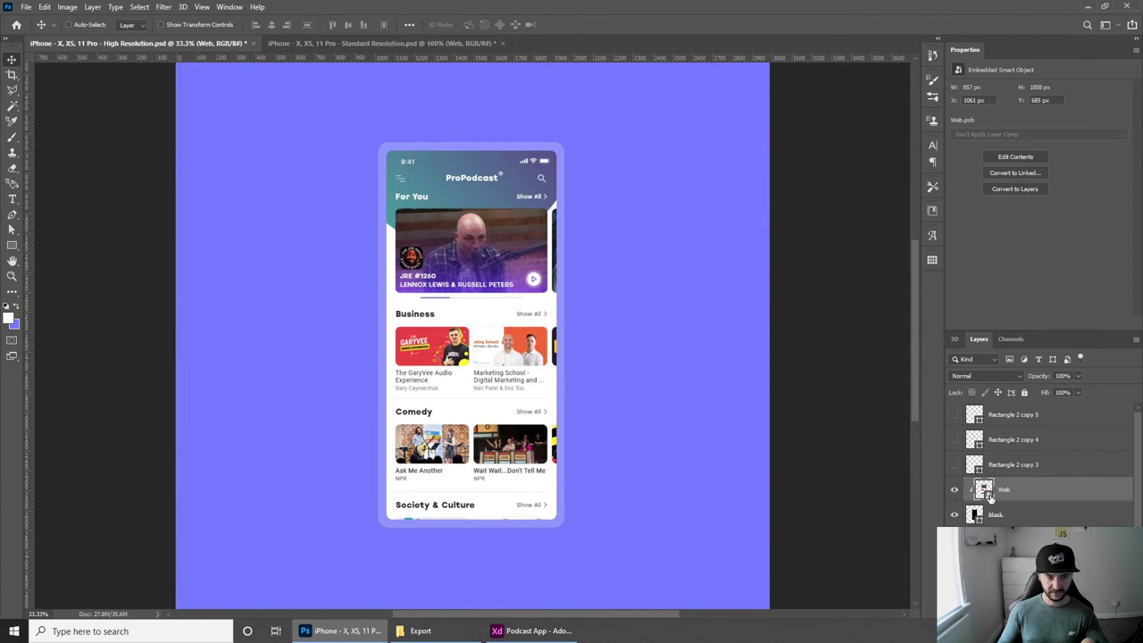
Open the Web smart object's contents and place high_res.png into it
{"action": "key", "text": "ctrl+plus"}
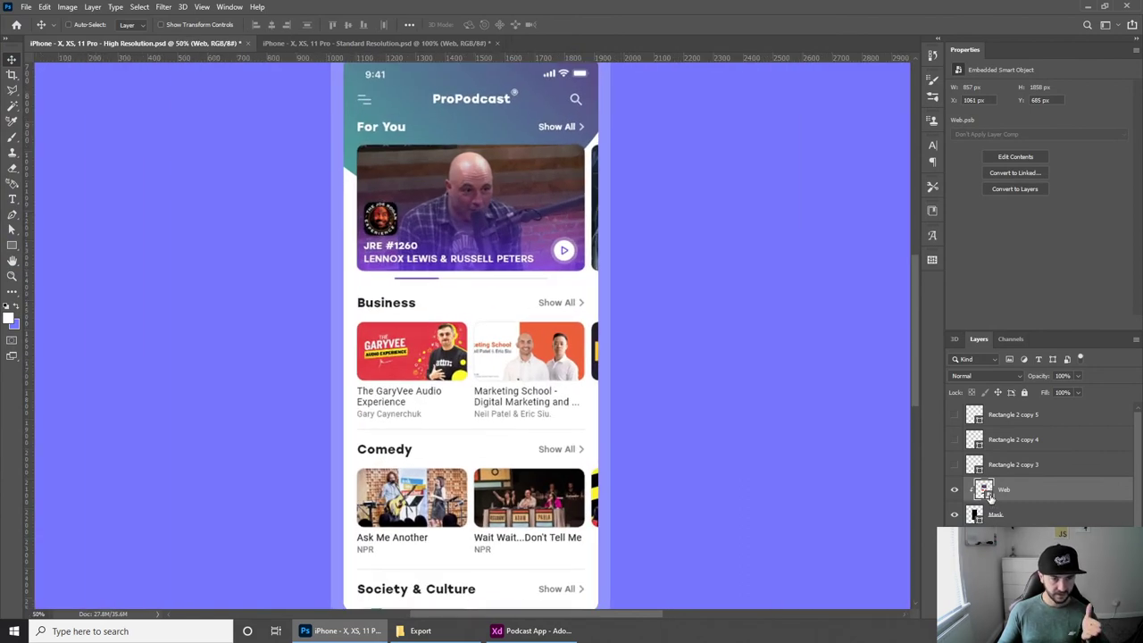
{"action": "double_click", "coordinate": [986, 493]}
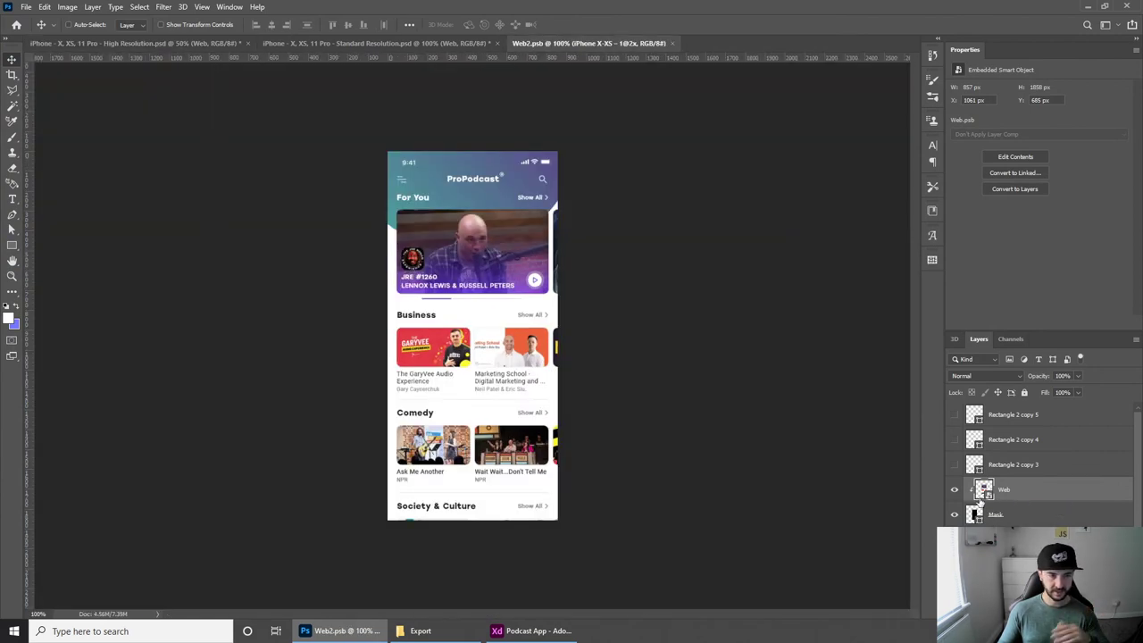
{"action": "left_click", "coordinate": [419, 631]}
{"action": "left_click_drag", "start_coordinate": [268, 215], "coordinate": [437, 342]}
{"action": "key", "text": "ctrl+plus"}
{"action": "key", "text": "ctrl+plus"}
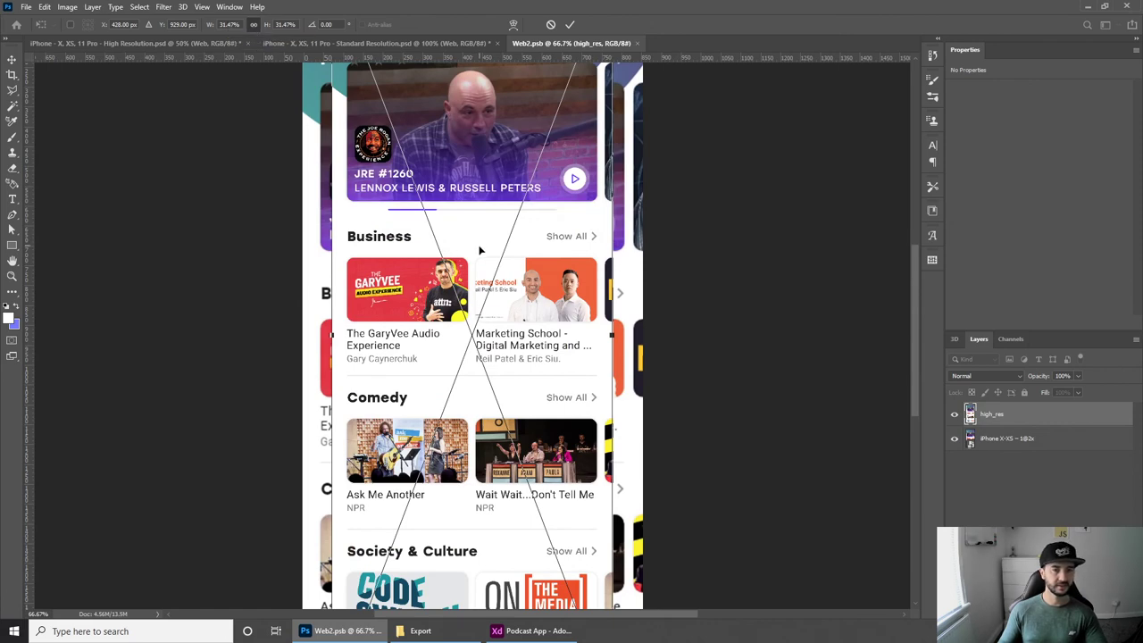
{"action": "scroll", "coordinate": [483, 261], "scroll_direction": "up", "scroll_amount": 3}
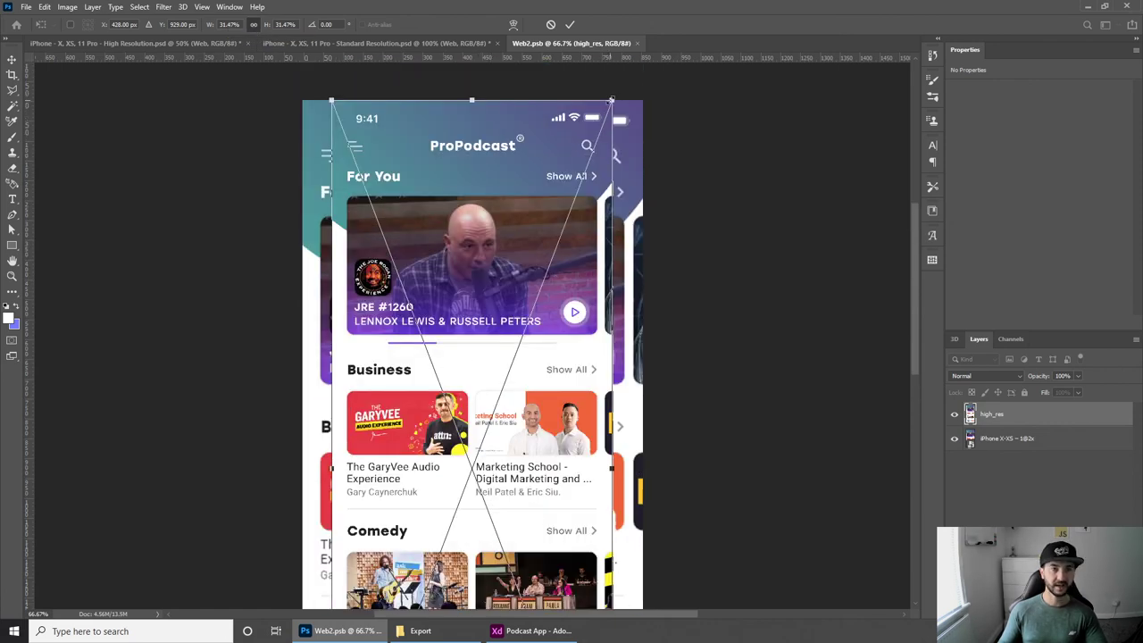
Scale the screenshot to fit, align it to the top, hide the old screen layer, and save
{"action": "left_click_drag", "start_coordinate": [611, 100], "coordinate": [597, 142]}
{"action": "left_click_drag", "start_coordinate": [330, 147], "coordinate": [297, 70]}
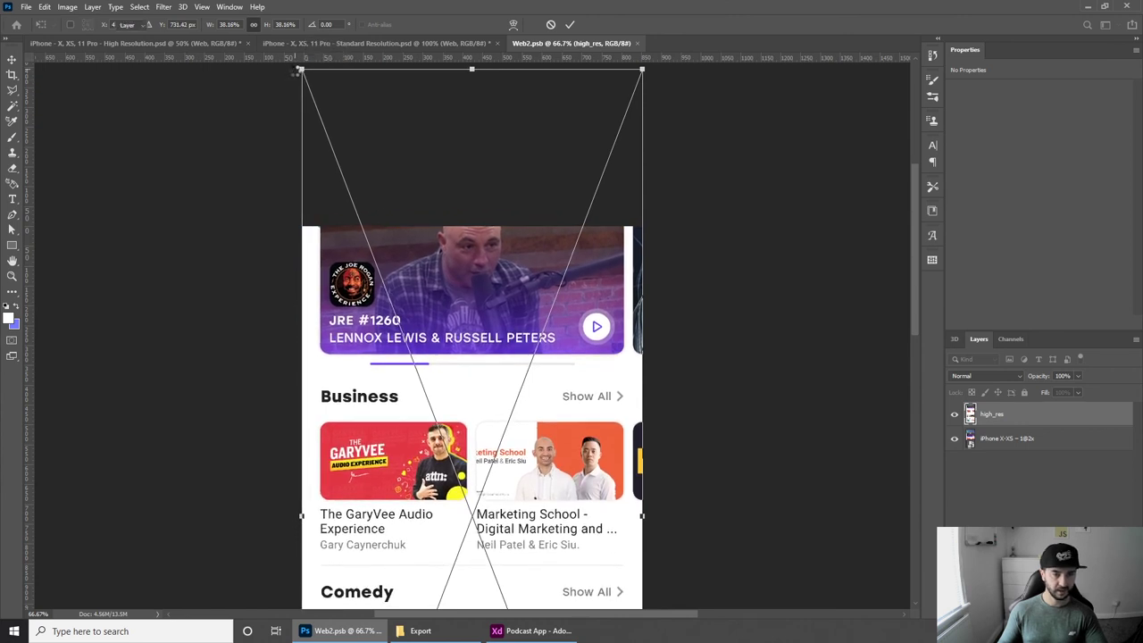
{"action": "key", "text": "Return"}
{"action": "key", "text": "shift+Down"}
{"action": "key", "text": "shift+Down"}
{"action": "key", "text": "shift+Down"}
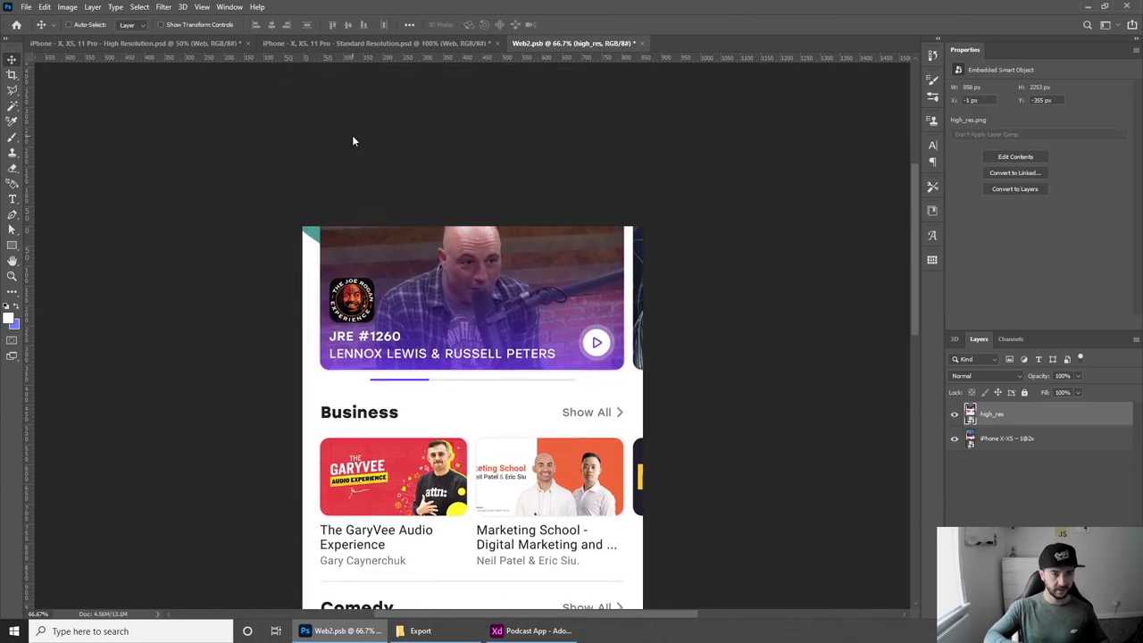
{"action": "key", "text": "shift+Down"}
{"action": "key", "text": "shift+Down"}
{"action": "key", "text": "shift+Down"}
{"action": "key", "text": "shift+Down"}
{"action": "key", "text": "shift+Down"}
{"action": "key", "text": "shift+Down"}
{"action": "key", "text": "shift+Down"}
{"action": "key", "text": "shift+Down"}
{"action": "key", "text": "shift+Down"}
{"action": "key", "text": "shift+Down"}
{"action": "key", "text": "shift+Down"}
{"action": "key", "text": "shift+Down"}
{"action": "key", "text": "shift+Down"}
{"action": "key", "text": "shift+Down"}
{"action": "key", "text": "shift+Down"}
{"action": "key", "text": "shift+Down"}
{"action": "key", "text": "shift+Down"}
{"action": "key", "text": "shift+Down"}
{"action": "key", "text": "shift+Down"}
{"action": "key", "text": "shift+Down"}
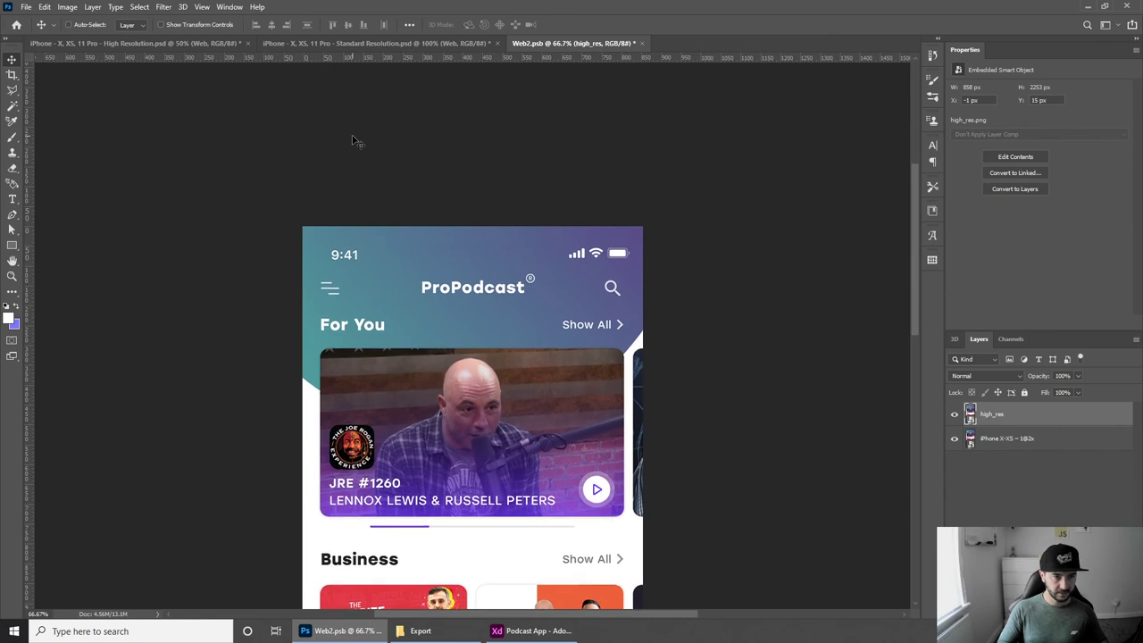
{"action": "key", "text": "shift+Down"}
{"action": "left_click", "coordinate": [954, 438]}
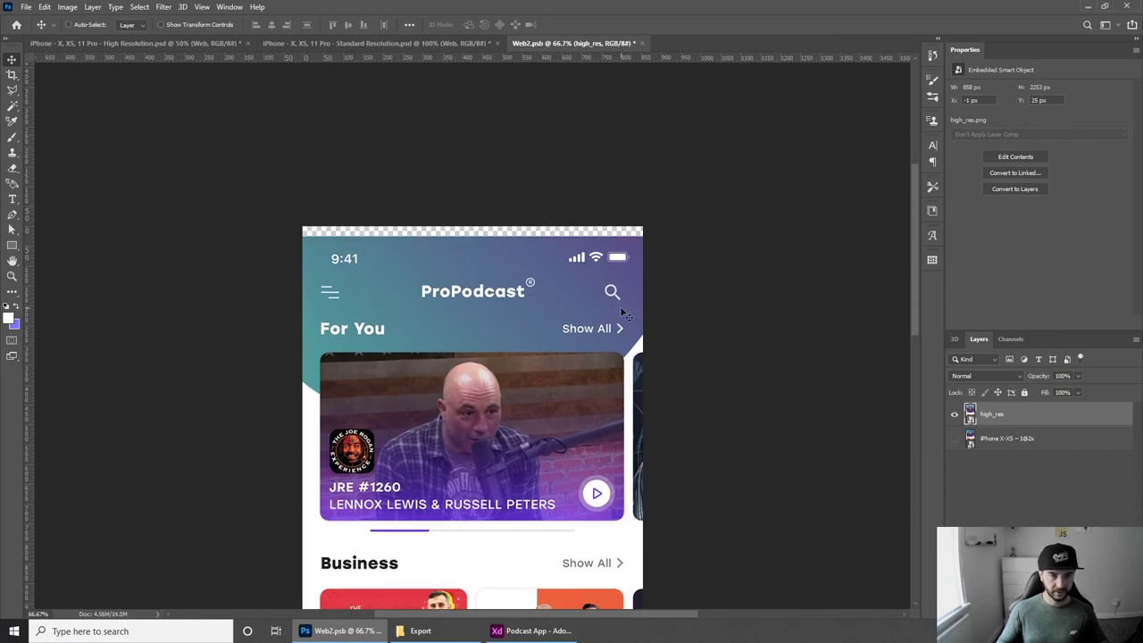
{"action": "key", "text": "shift+Up"}
{"action": "key", "text": "shift+Up"}
{"action": "key", "text": "Up"}
{"action": "key", "text": "Up"}
{"action": "key", "text": "Up"}
{"action": "key", "text": "Up"}
{"action": "key", "text": "Up"}
{"action": "key", "text": "Up"}
{"action": "key", "text": "ctrl+s"}
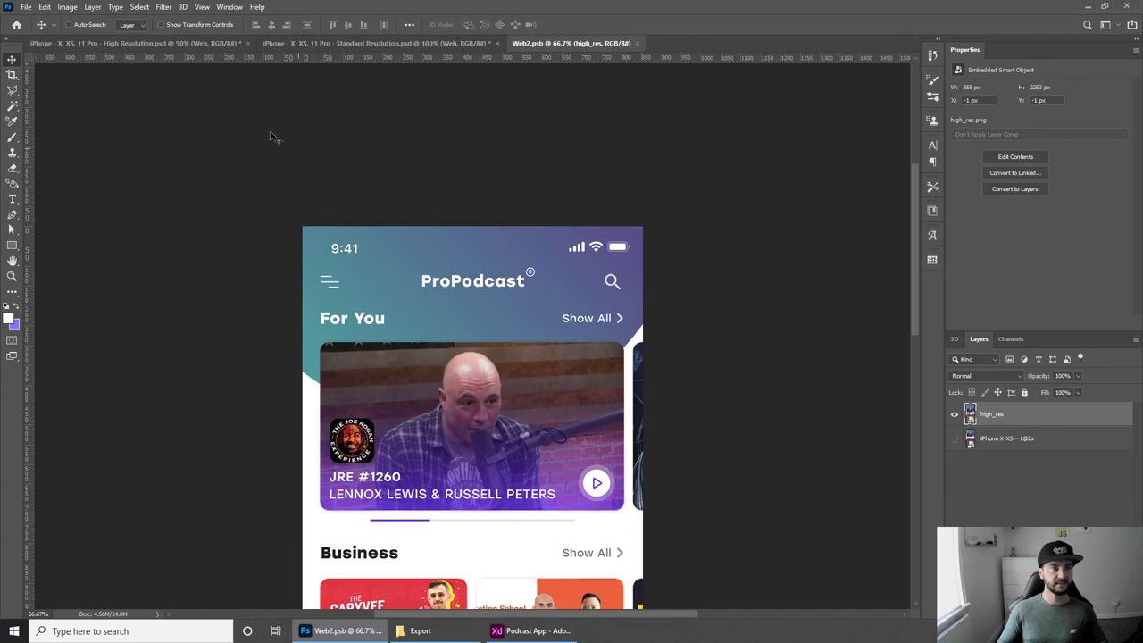
Switch to the High Resolution mockup document with panels hidden and zoom in
{"action": "left_click", "coordinate": [141, 45]}
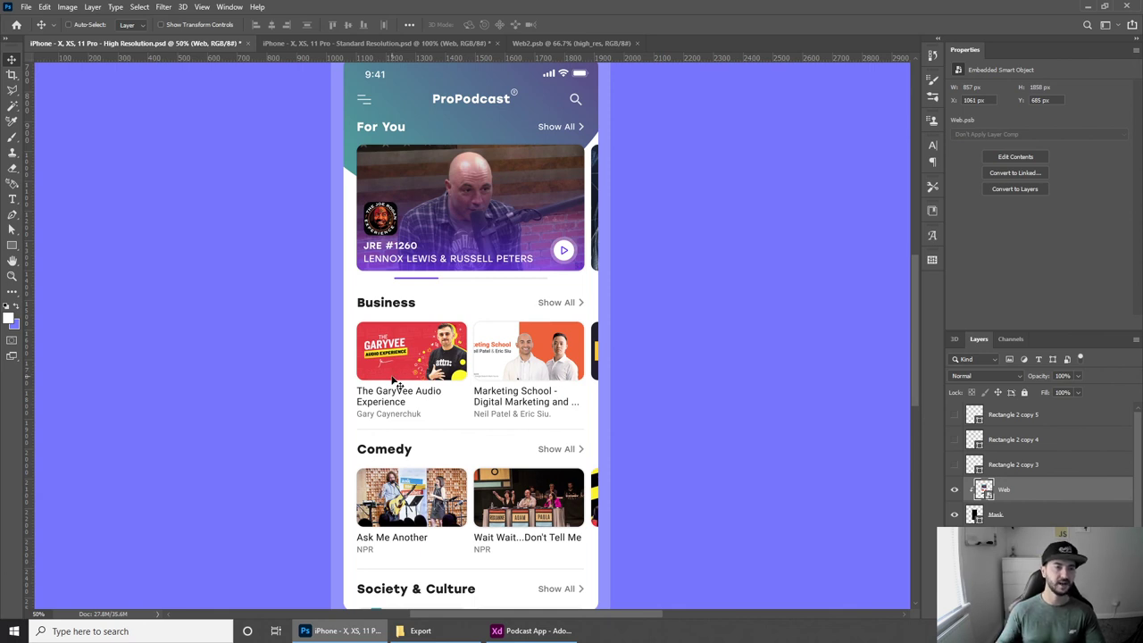
{"action": "key", "text": "Tab"}
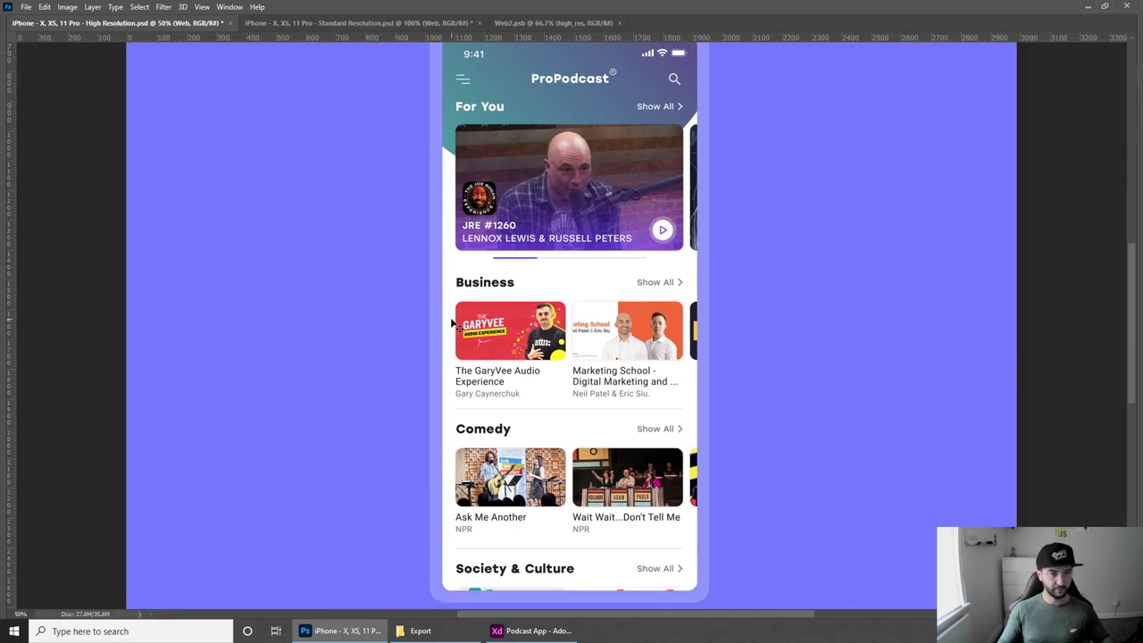
{"action": "scroll", "coordinate": [452, 323], "scroll_direction": "up", "scroll_amount": 3}
{"action": "key", "text": "ctrl+plus"}
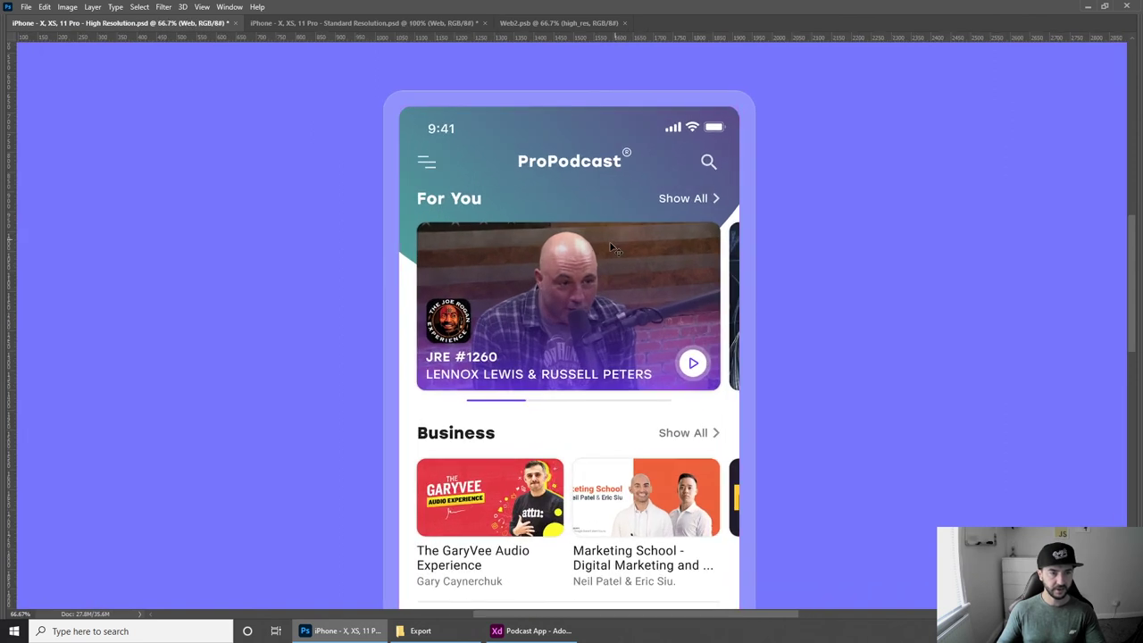
{"action": "scroll", "coordinate": [607, 253], "scroll_direction": "down", "scroll_amount": 1}
{"action": "scroll", "coordinate": [592, 260], "scroll_direction": "up", "scroll_amount": 2}
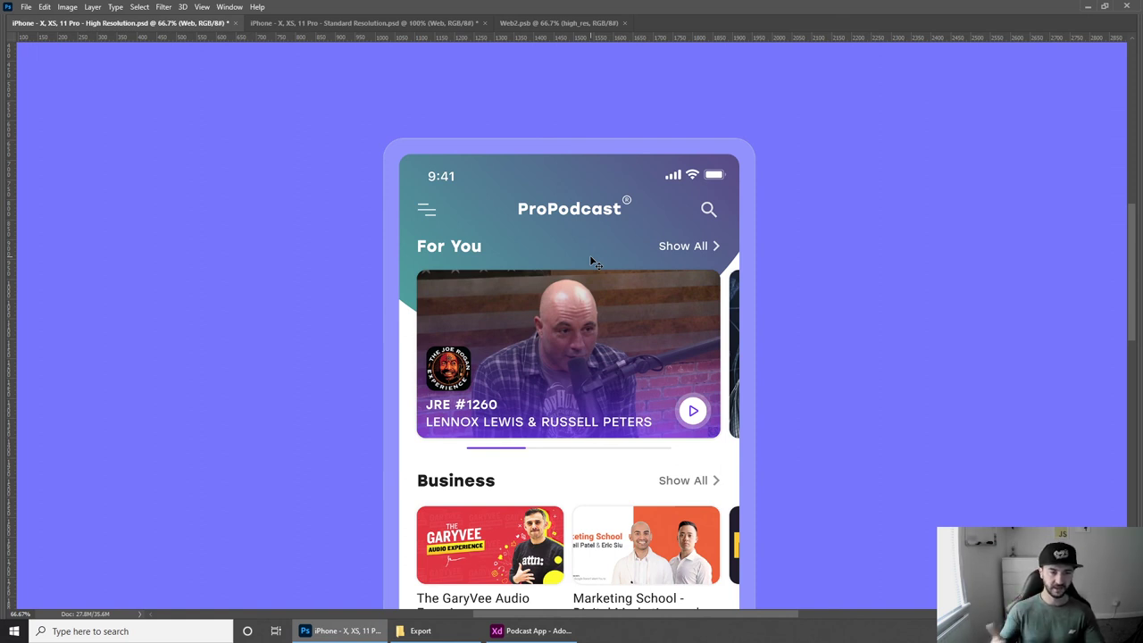
Inspect the podcast screen's sharpness at 100% zoom, then restore the panels
{"action": "key", "text": "ctrl+plus"}
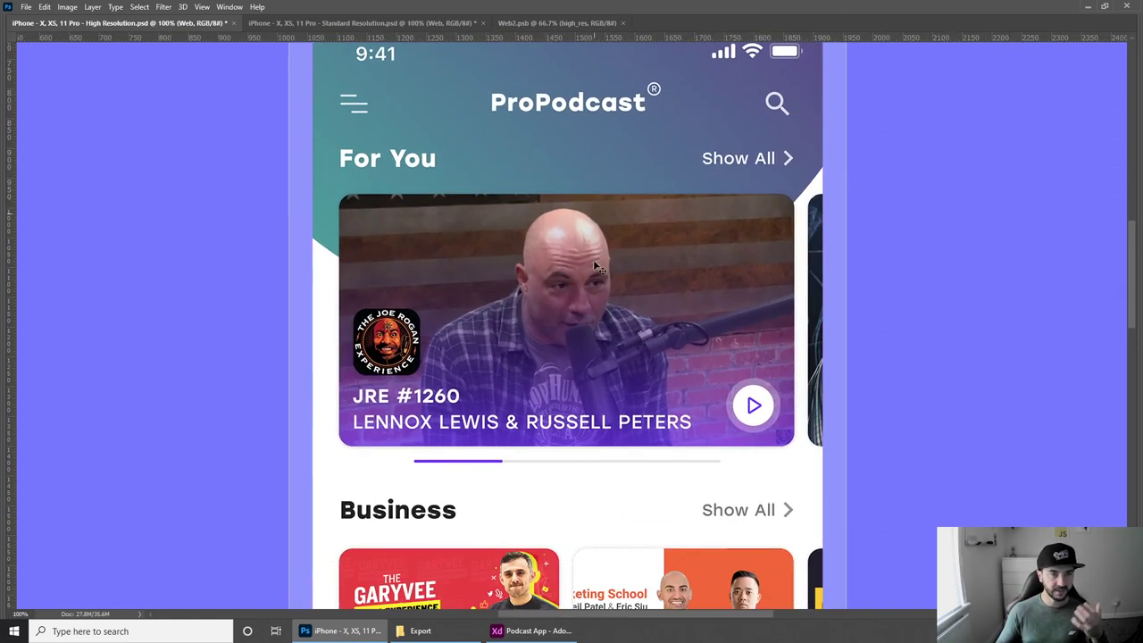
{"action": "scroll", "coordinate": [596, 266], "scroll_direction": "down", "scroll_amount": 3}
{"action": "scroll", "coordinate": [597, 277], "scroll_direction": "down", "scroll_amount": 5}
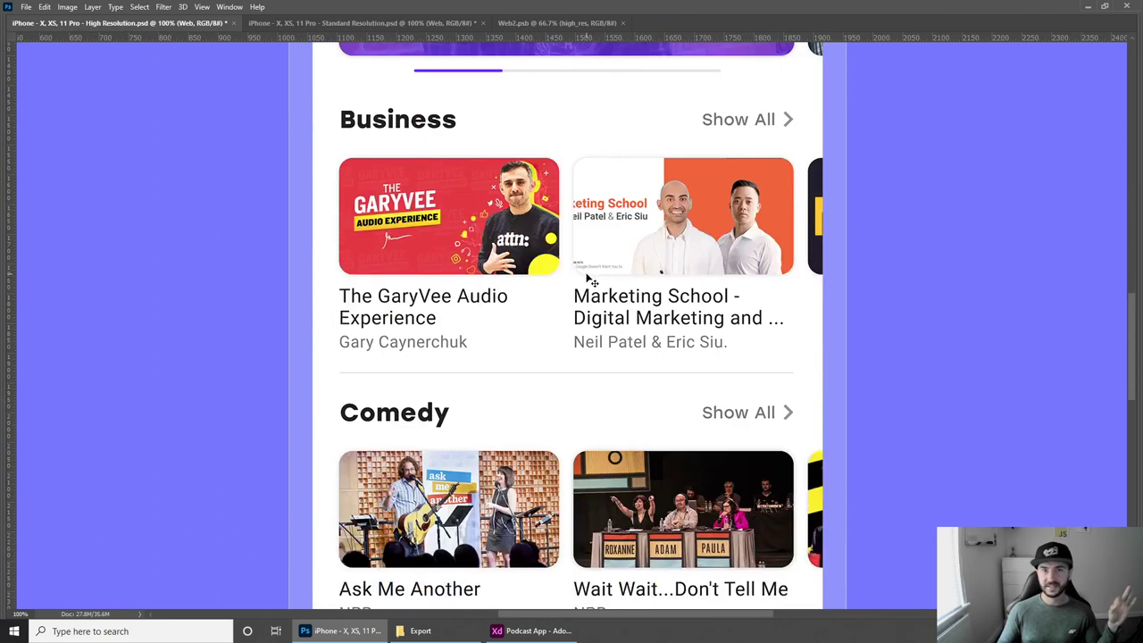
{"action": "scroll", "coordinate": [588, 280], "scroll_direction": "down", "scroll_amount": 3}
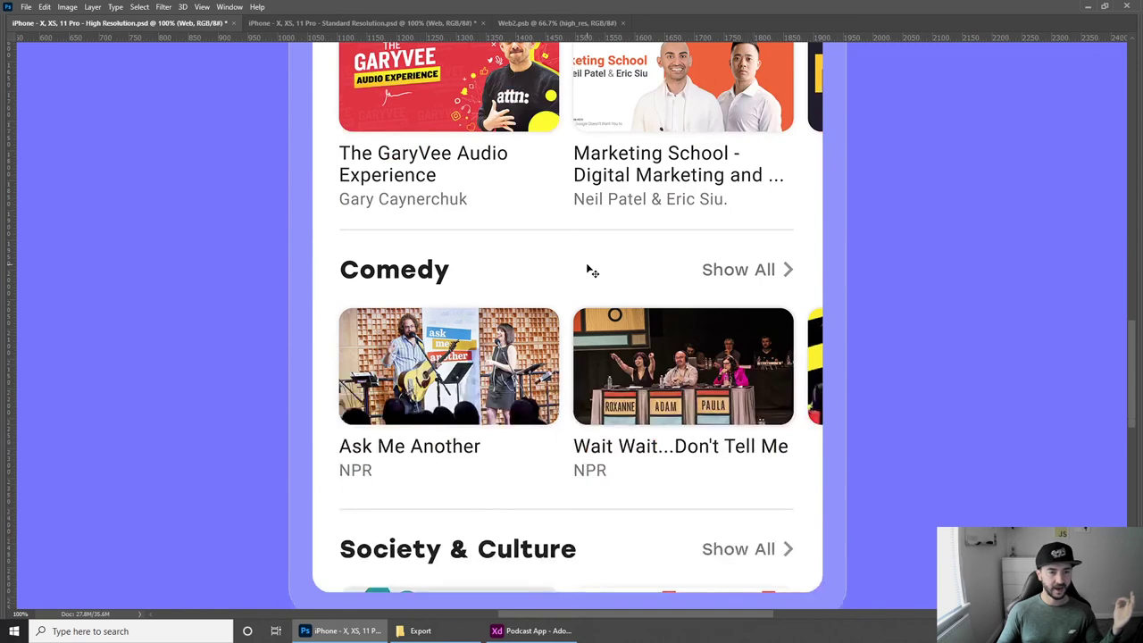
{"action": "scroll", "coordinate": [589, 270], "scroll_direction": "down", "scroll_amount": 2}
{"action": "scroll", "coordinate": [590, 268], "scroll_direction": "up", "scroll_amount": 8}
{"action": "scroll", "coordinate": [589, 268], "scroll_direction": "down", "scroll_amount": 5}
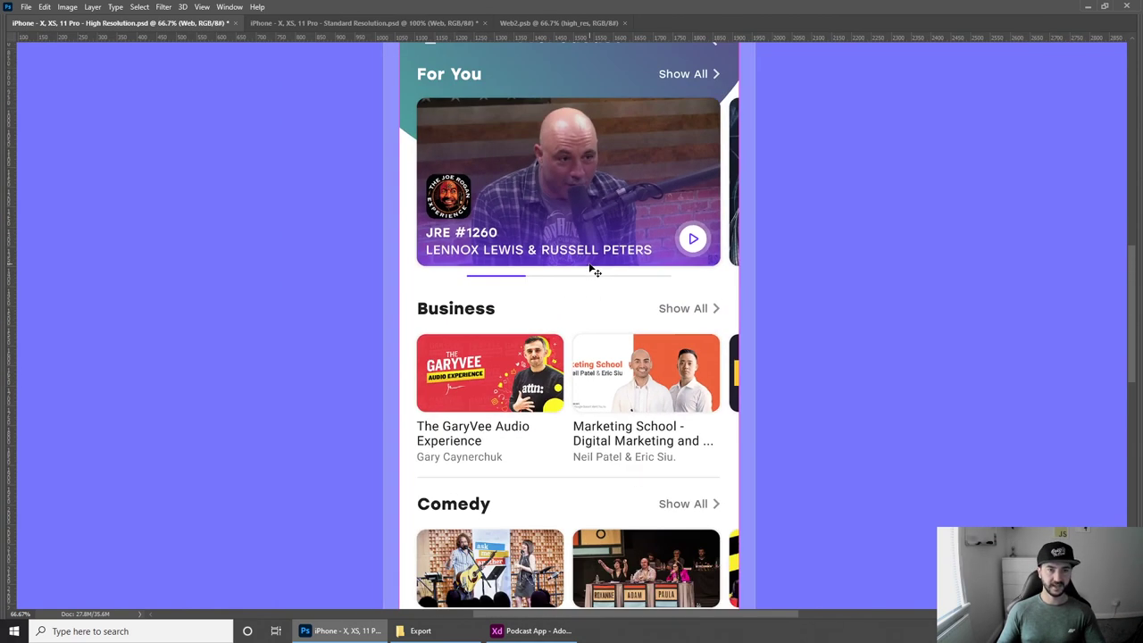
{"action": "scroll", "coordinate": [590, 268], "scroll_direction": "down", "scroll_amount": 2}
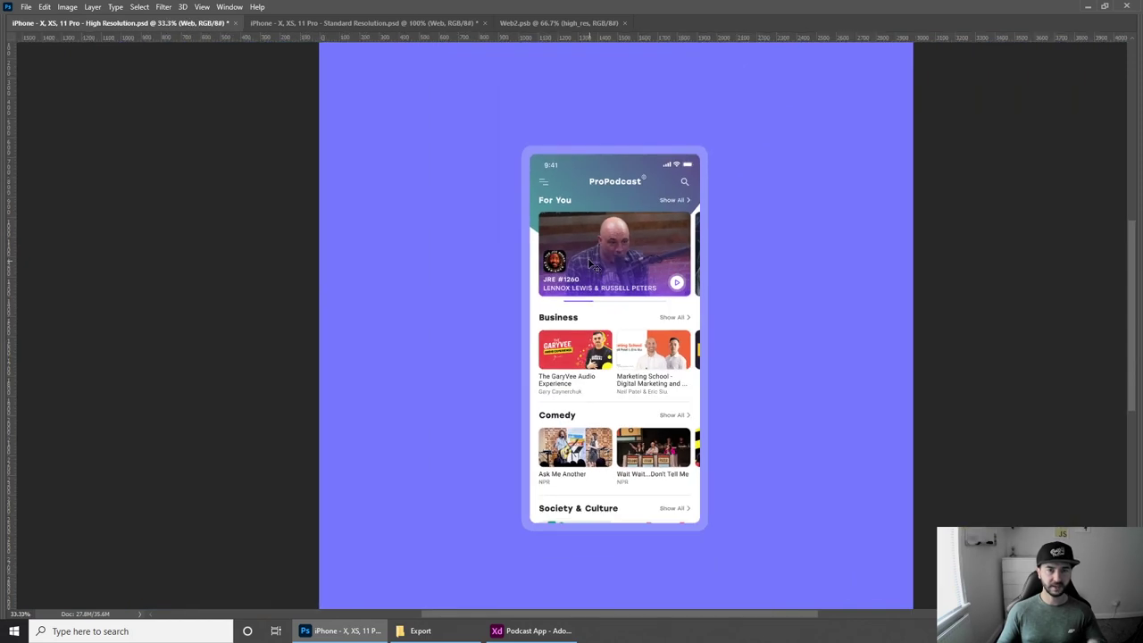
{"action": "key", "text": "Tab"}
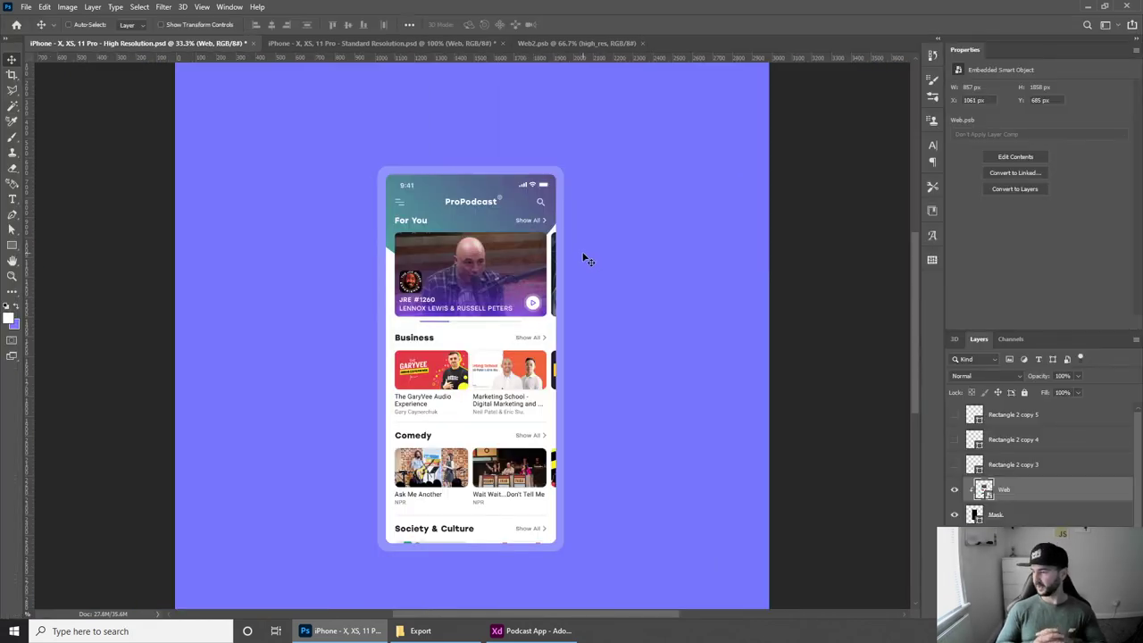